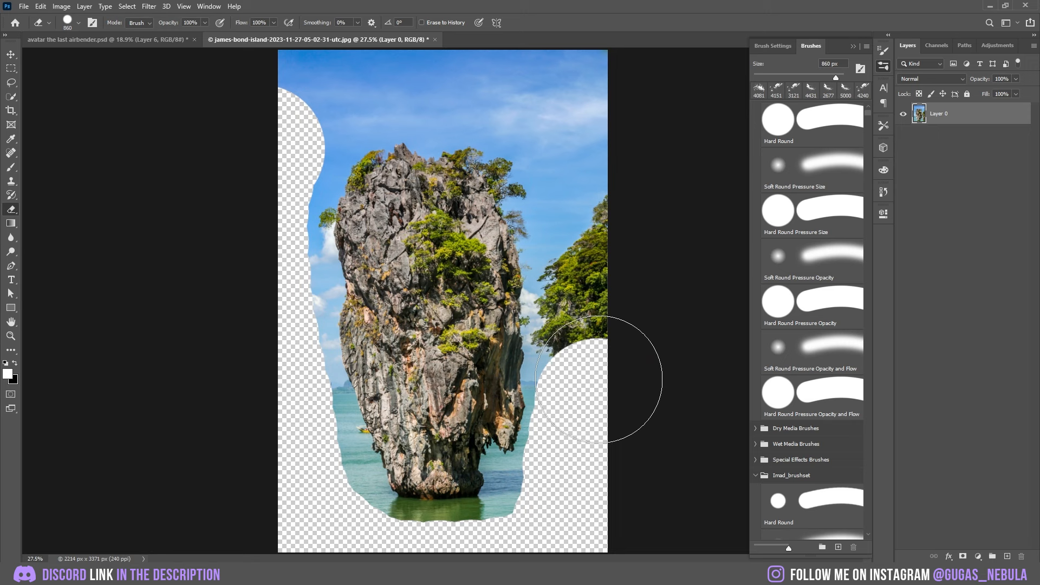
# - Cut out the rock from the james-bond-island photo, refining its foliage edge, and paste it into avatar the last airbender.psd
pyautogui.moveTo(599, 380)
pyautogui.mouseDown()
pyautogui.moveTo(589, 348)
pyautogui.moveTo(610, 309)
pyautogui.moveTo(595, 290)
pyautogui.moveTo(604, 211)
pyautogui.moveTo(578, 143)
pyautogui.moveTo(530, 93)
pyautogui.moveTo(443, 52)
pyautogui.mouseUp()
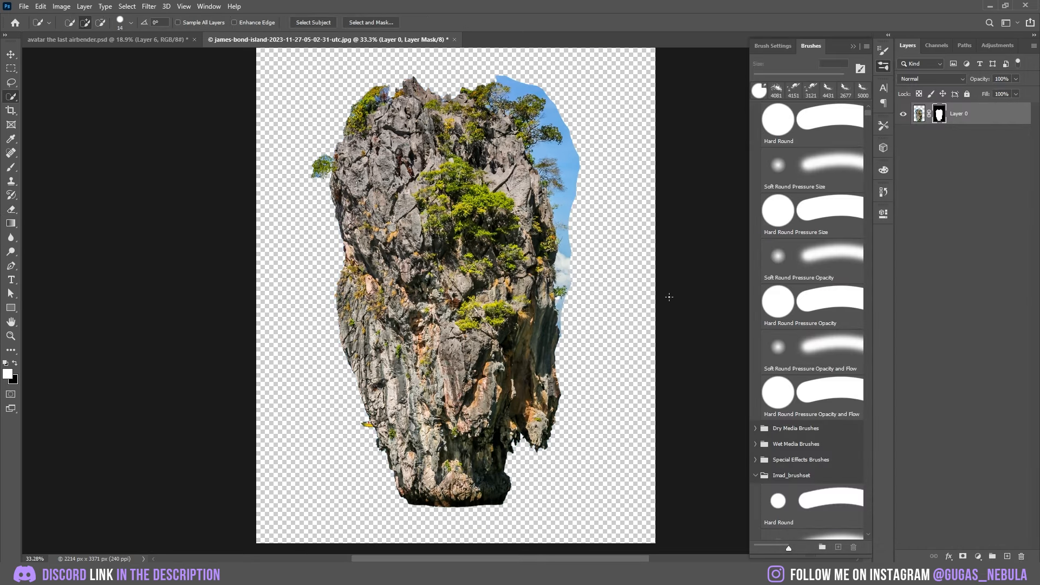
pyautogui.scroll(3, 474, 88)
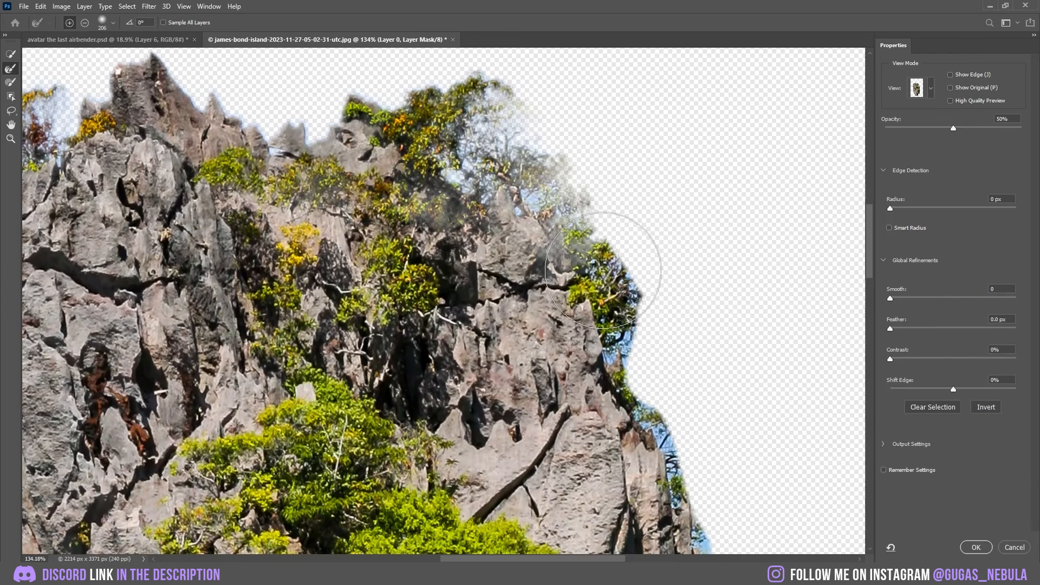
pyautogui.moveTo(608, 255)
pyautogui.mouseDown()
pyautogui.moveTo(670, 434)
pyautogui.moveTo(652, 506)
pyautogui.mouseUp()
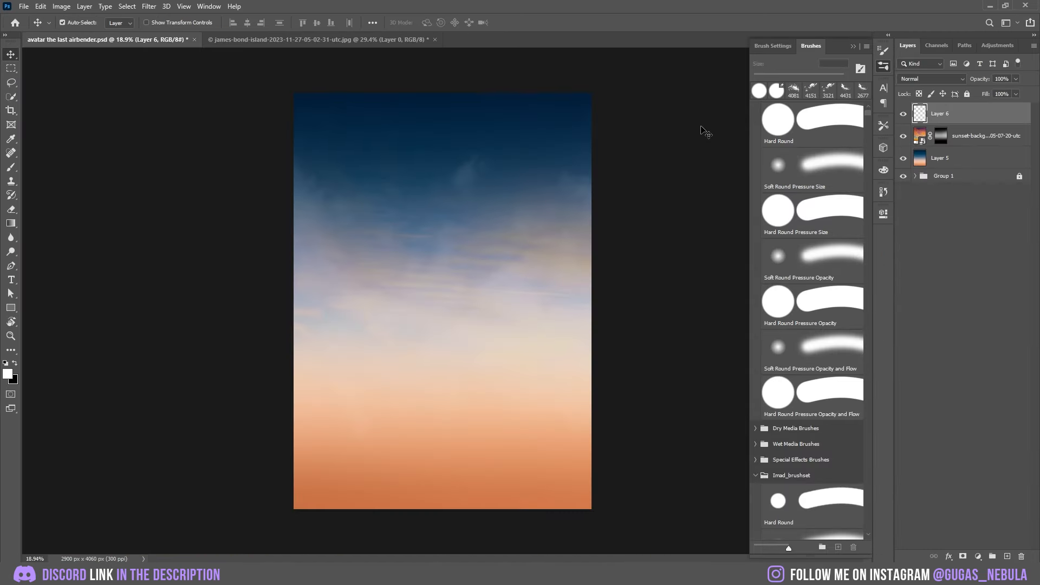
pyautogui.hotkey('ctrl', 'v')
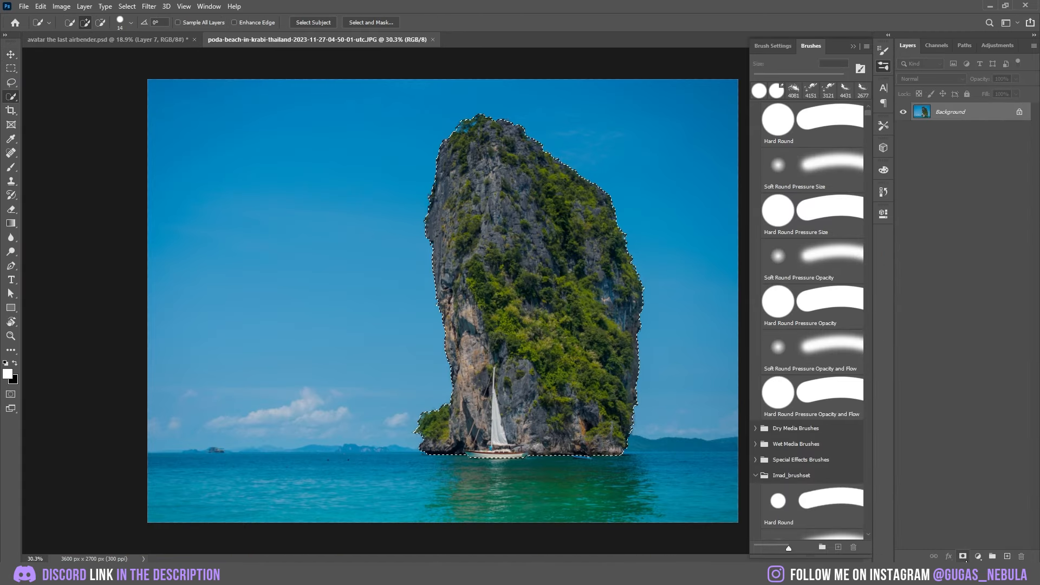
# - Mask out the poda-beach rock's background and remove the sailboat at its base with a Content-Aware fill at 100% opacity
pyautogui.click(964, 557)
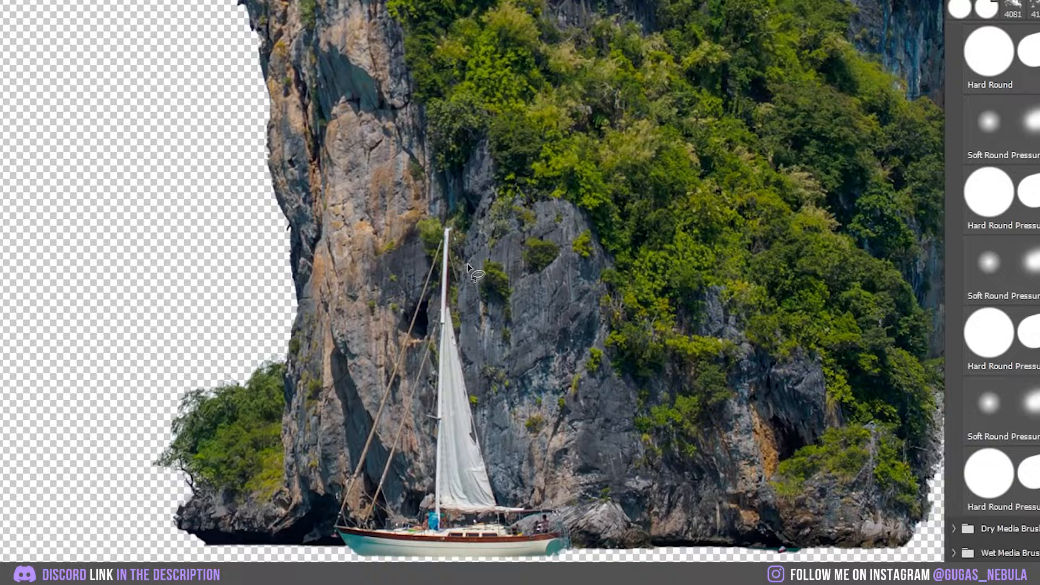
pyautogui.moveTo(439, 253)
pyautogui.mouseDown()
pyautogui.moveTo(434, 215)
pyautogui.moveTo(352, 400)
pyautogui.mouseUp()
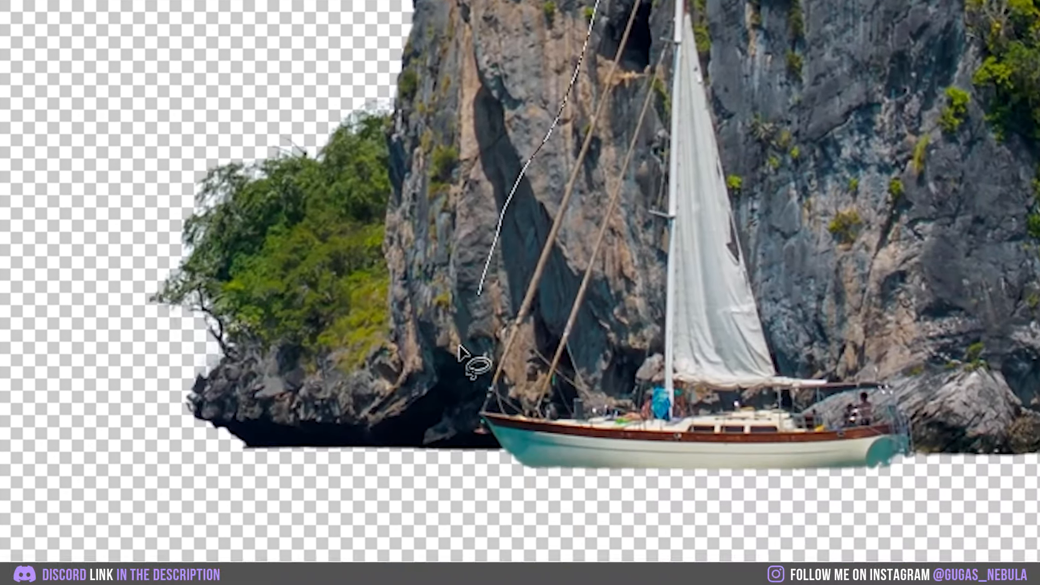
pyautogui.moveTo(459, 345)
pyautogui.mouseDown()
pyautogui.moveTo(398, 402)
pyautogui.moveTo(611, 419)
pyautogui.moveTo(564, 422)
pyautogui.moveTo(448, 369)
pyautogui.moveTo(441, 104)
pyautogui.mouseUp()
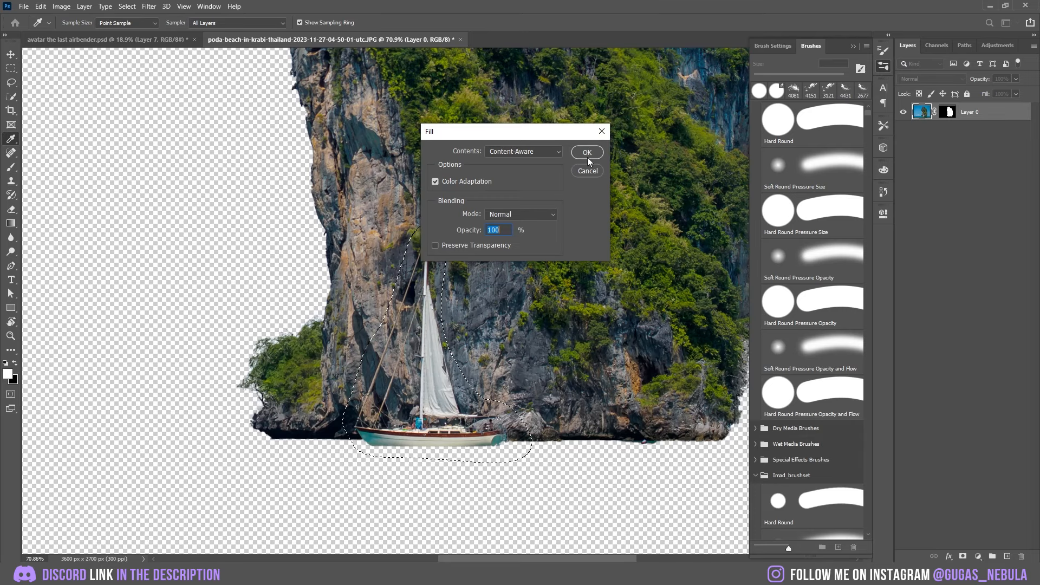
pyautogui.click(590, 154)
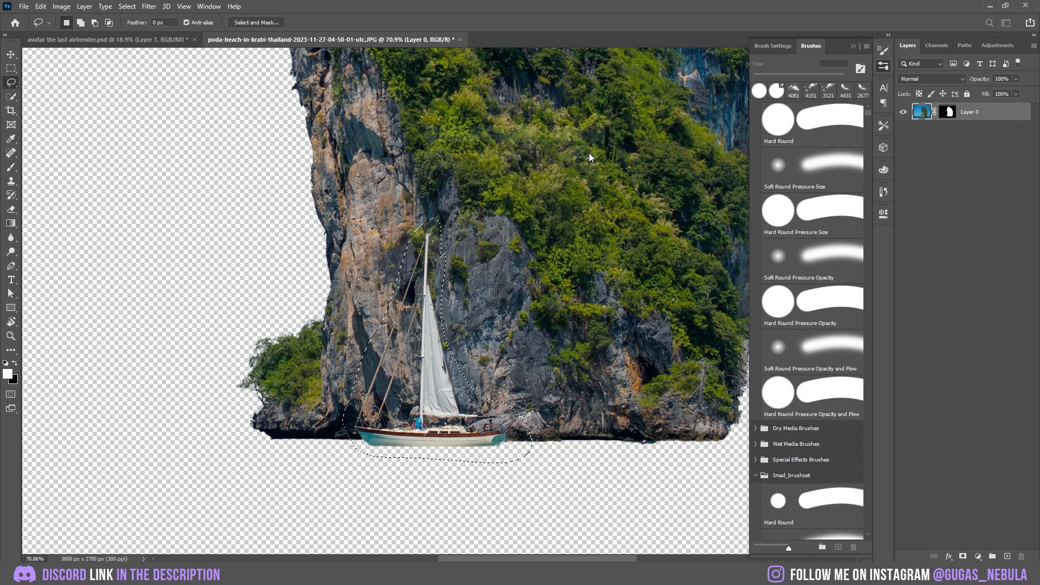
pyautogui.hotkey('ctrl', '0')
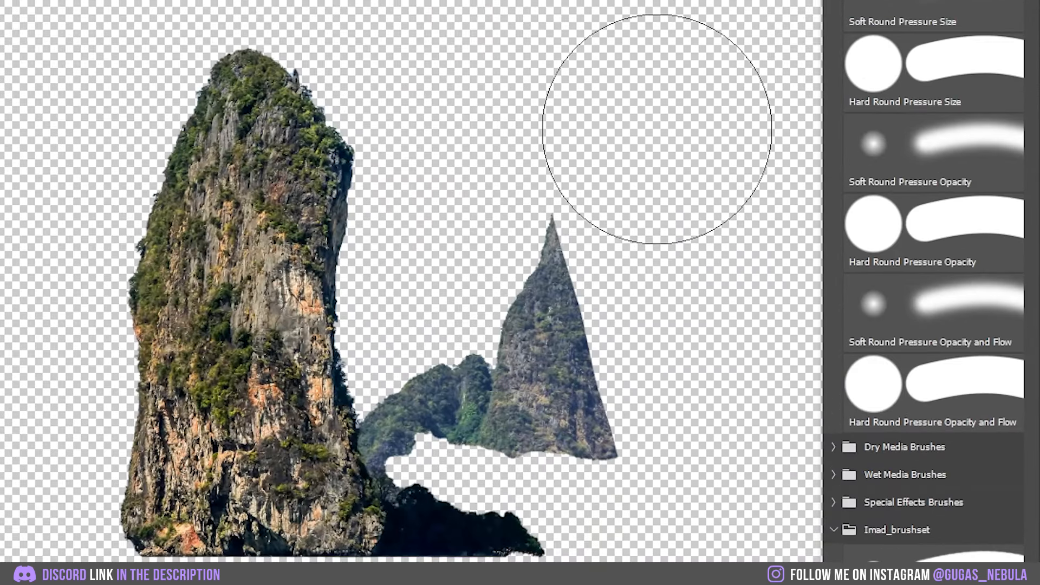
# - Mask out the leftover hills beside the thailand-coastline pillar and shift the pasted pillar left in the poster, over the smaller rock
pyautogui.moveTo(639, 128)
pyautogui.mouseDown()
pyautogui.moveTo(627, 243)
pyautogui.moveTo(542, 571)
pyautogui.mouseUp()
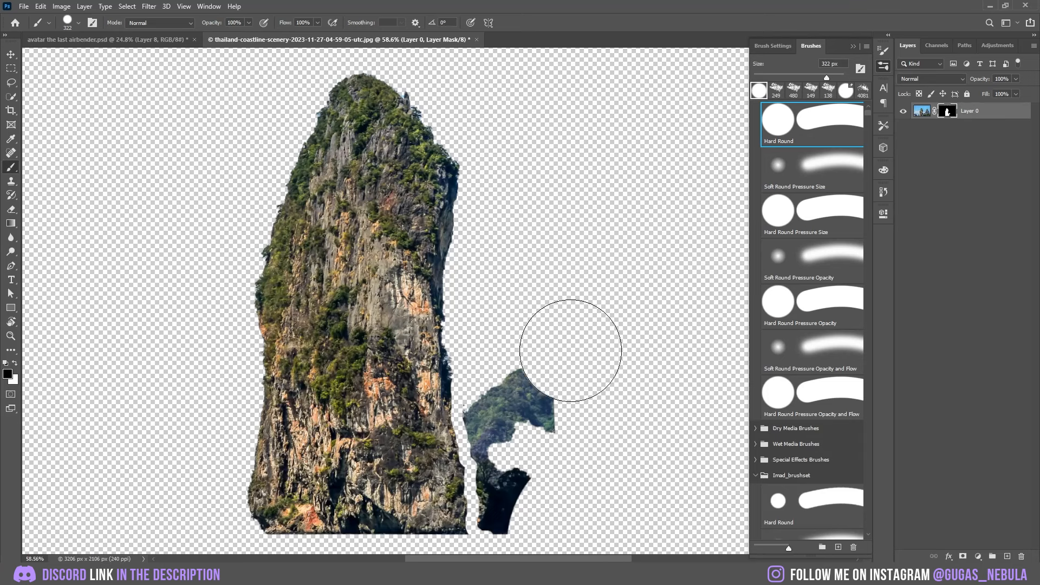
pyautogui.moveTo(572, 350)
pyautogui.mouseDown()
pyautogui.moveTo(510, 406)
pyautogui.moveTo(528, 519)
pyautogui.mouseUp()
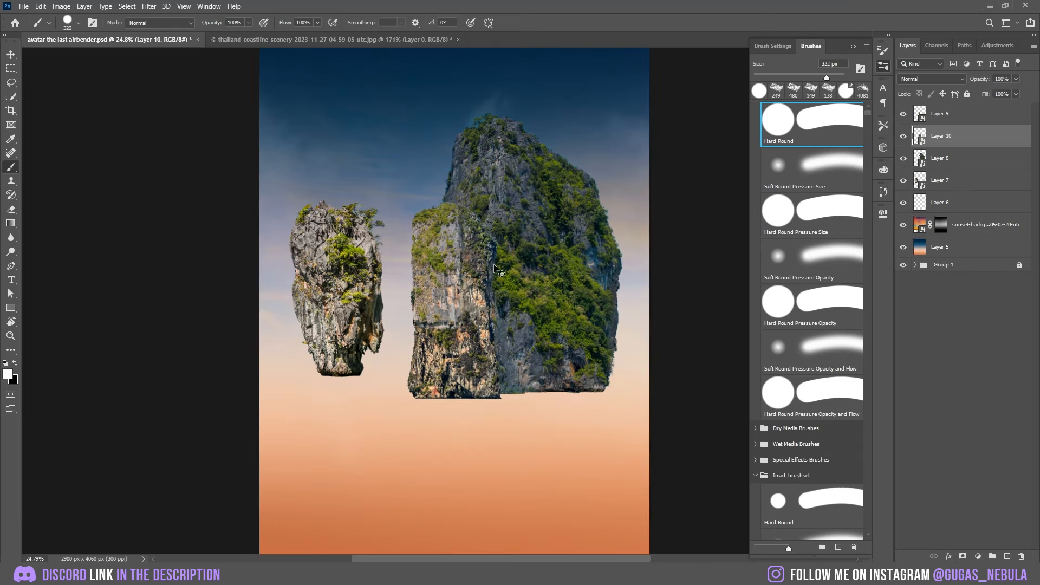
pyautogui.press('v')
pyautogui.moveTo(497, 269); pyautogui.dragTo(392, 282)
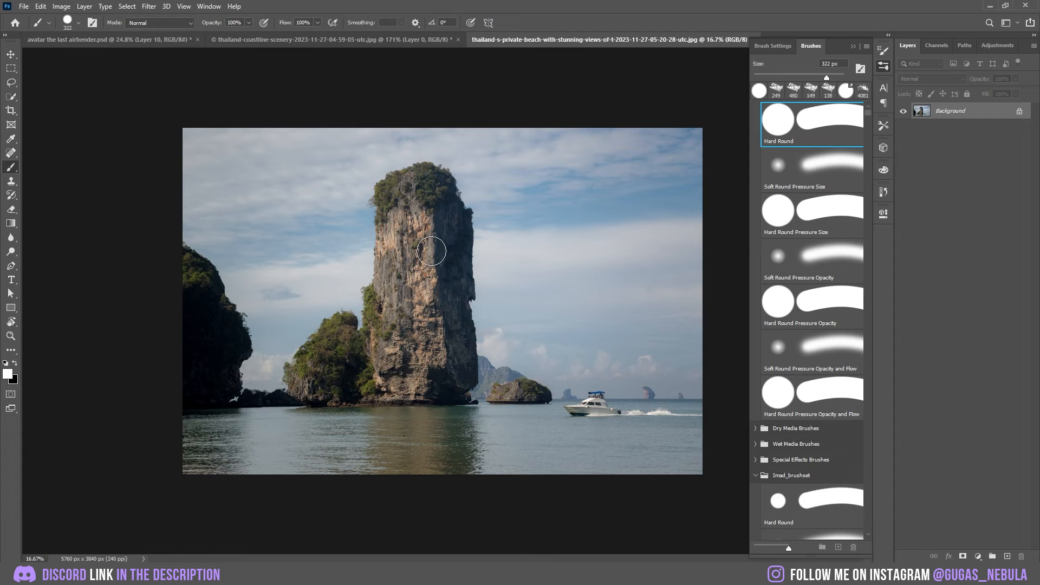
# - Isolate the tall pillar in the private-beach photo with a layer mask and place it in the poster using Free Transform
pyautogui.scroll(4, 431, 251)
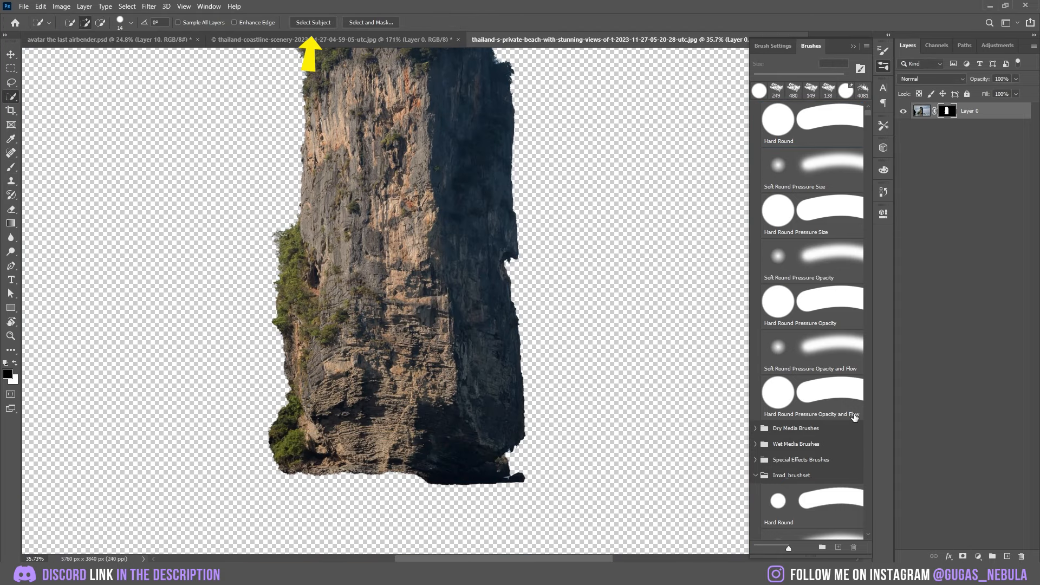
pyautogui.scroll(3, 620, 298)
pyautogui.scroll(-4, 609, 301)
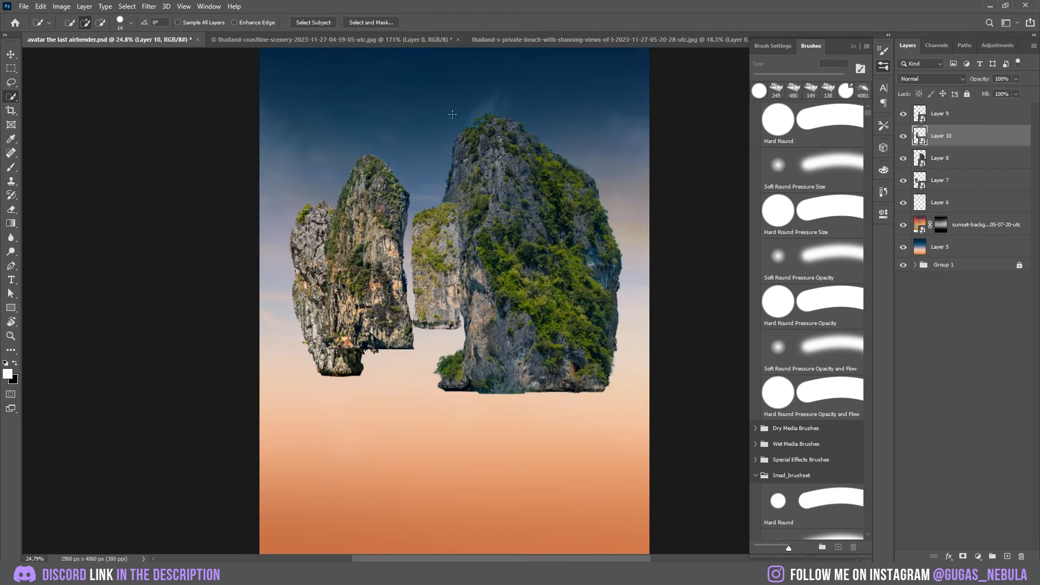
pyautogui.hotkey('ctrl', 't')
pyautogui.moveTo(475, 336); pyautogui.dragTo(575, 270)
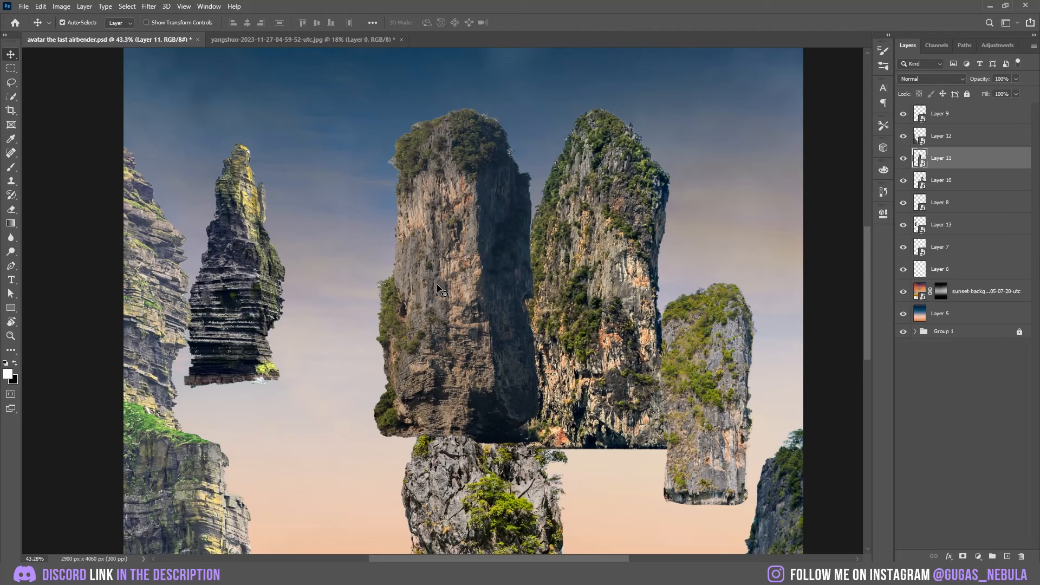
# - Move the Layer 11 pillar left and stack a vertically offset duplicate over it to make the pillar taller
pyautogui.moveTo(436, 343); pyautogui.dragTo(389, 343)
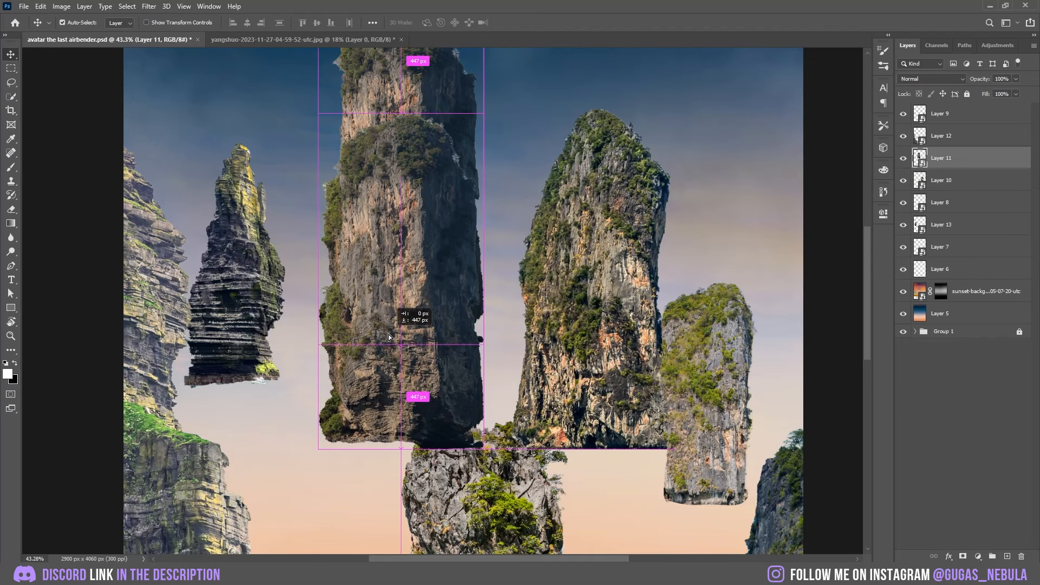
pyautogui.moveTo(389, 344); pyautogui.dragTo(390, 365)
pyautogui.click(953, 184)
pyautogui.moveTo(951, 152); pyautogui.dragTo(952, 155)
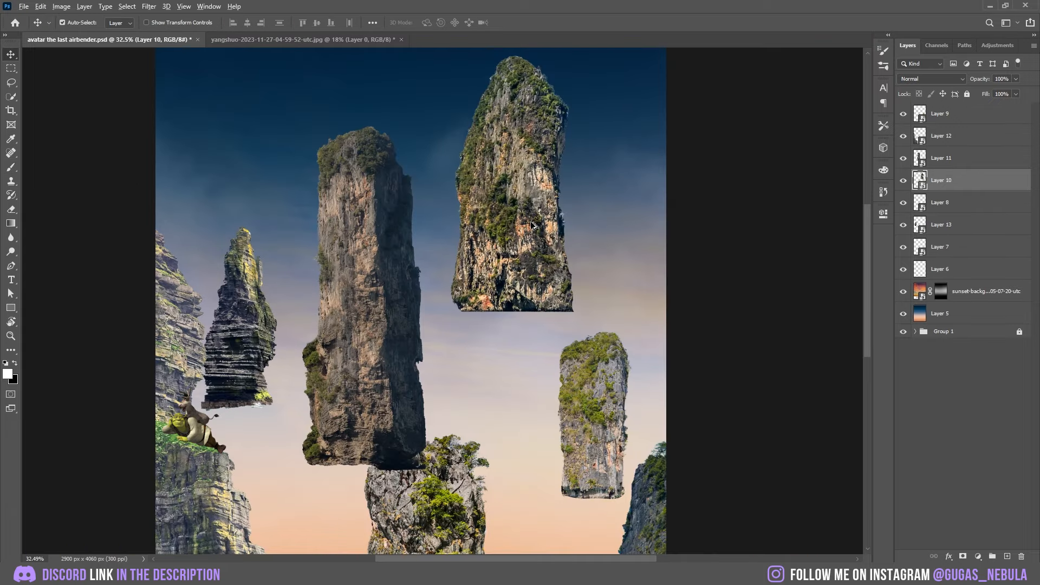
# - Lengthen the Layer 10 pillar with a lower duplicate, warp the upper piece's base to match, and blend the seam on its mask
pyautogui.moveTo(528, 233); pyautogui.dragTo(528, 295)
pyautogui.hotkey('ctrl', 't')
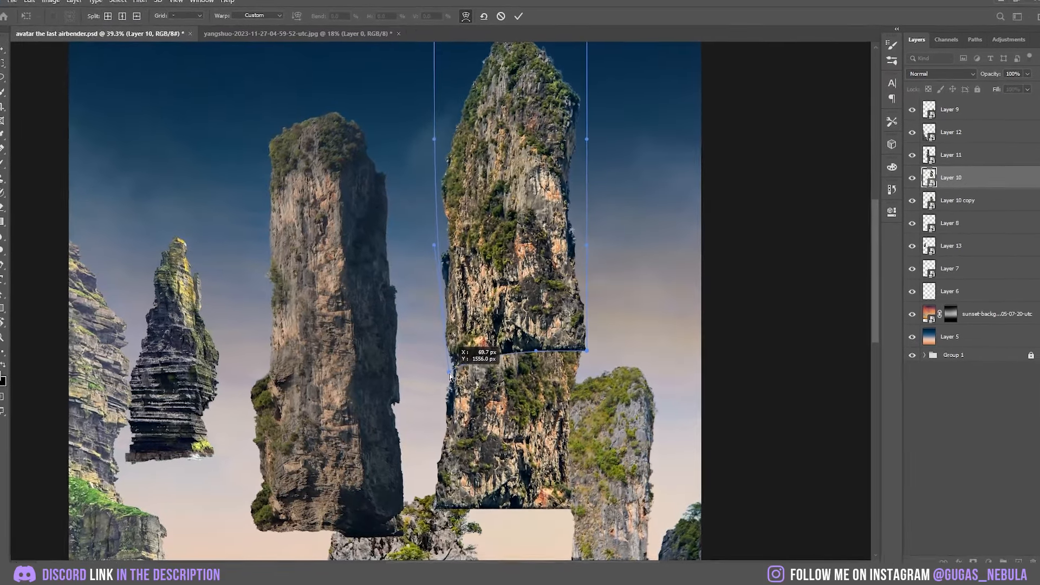
pyautogui.moveTo(449, 373); pyautogui.dragTo(453, 344)
pyautogui.moveTo(588, 355); pyautogui.dragTo(596, 339)
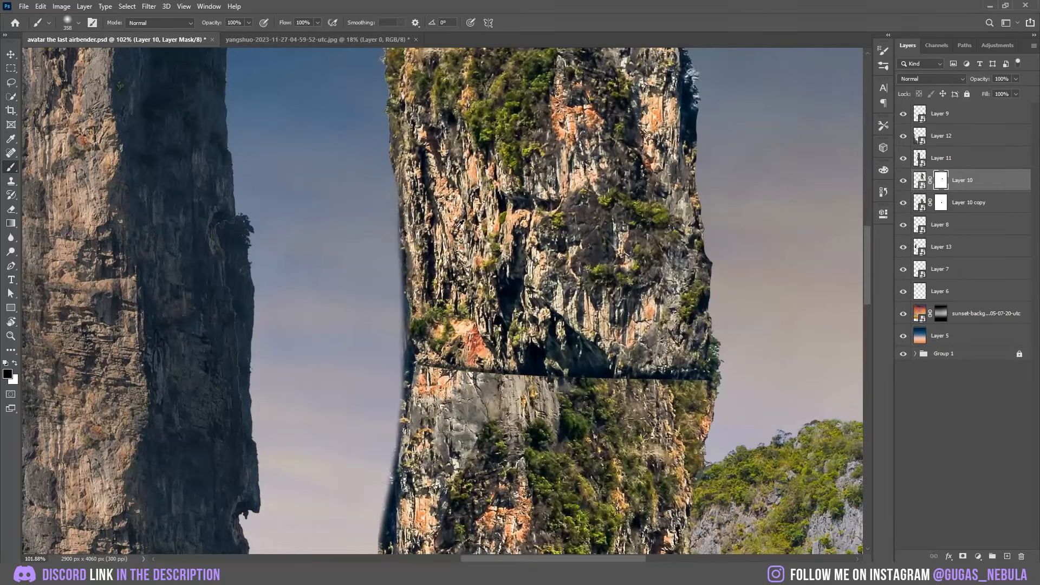
pyautogui.moveTo(417, 353)
pyautogui.mouseDown()
pyautogui.moveTo(569, 336)
pyautogui.moveTo(705, 420)
pyautogui.mouseUp()
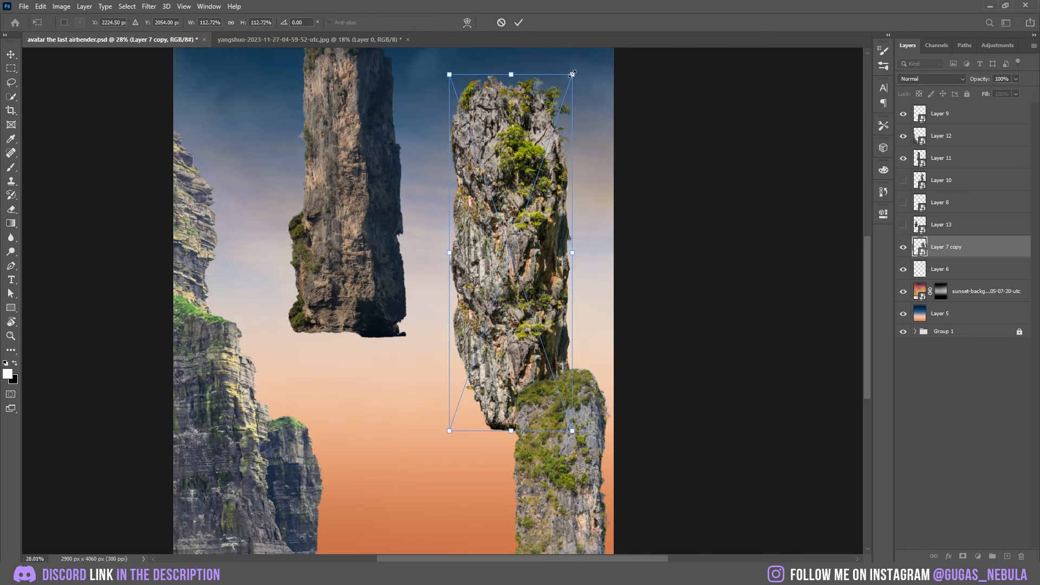
# - Scale Layer 7 copy to about 64.73% at the canvas's right edge and resize and reposition the Layer 11, Layer 10 and Layer 13 rocks
pyautogui.moveTo(576, 68); pyautogui.dragTo(545, 218)
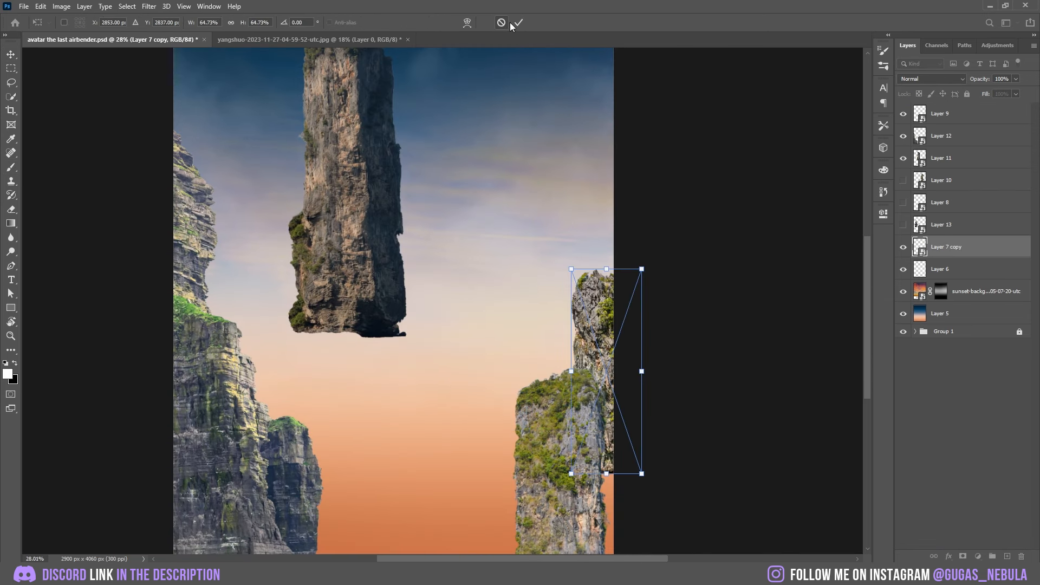
pyautogui.click(518, 23)
pyautogui.moveTo(375, 165); pyautogui.dragTo(290, 301)
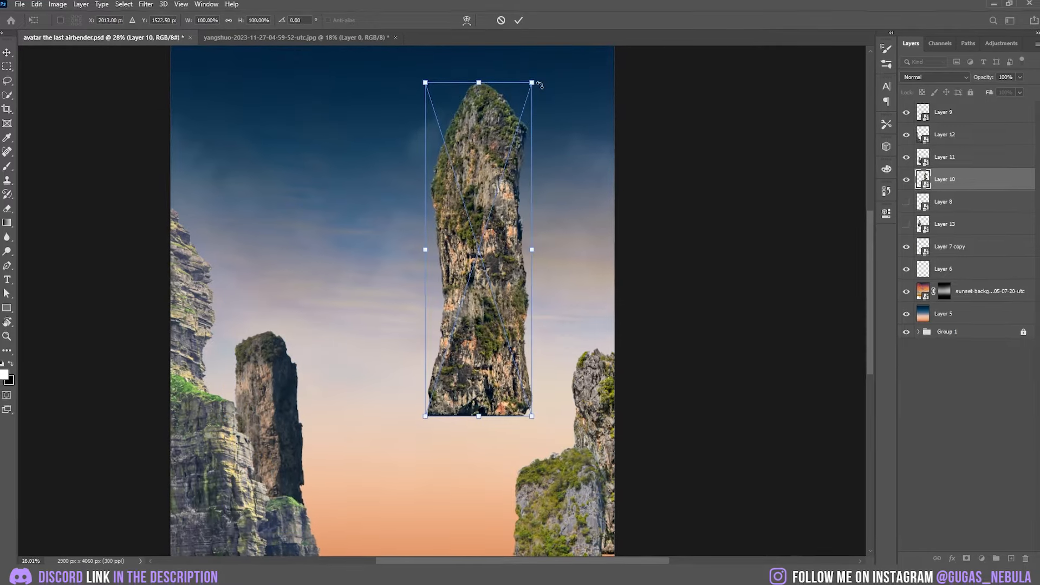
pyautogui.moveTo(540, 82); pyautogui.dragTo(477, 246)
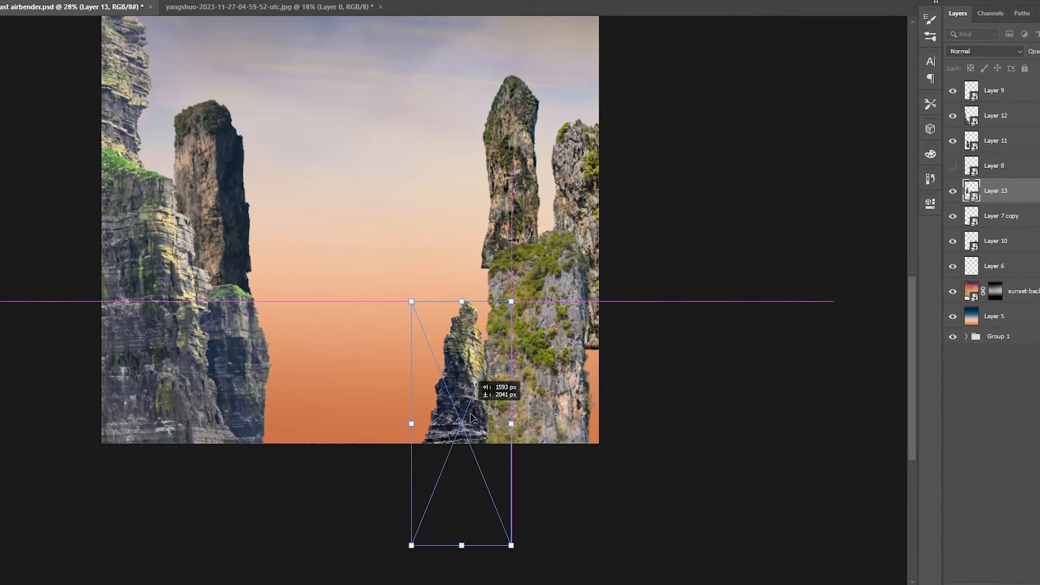
pyautogui.moveTo(477, 383); pyautogui.dragTo(429, 376)
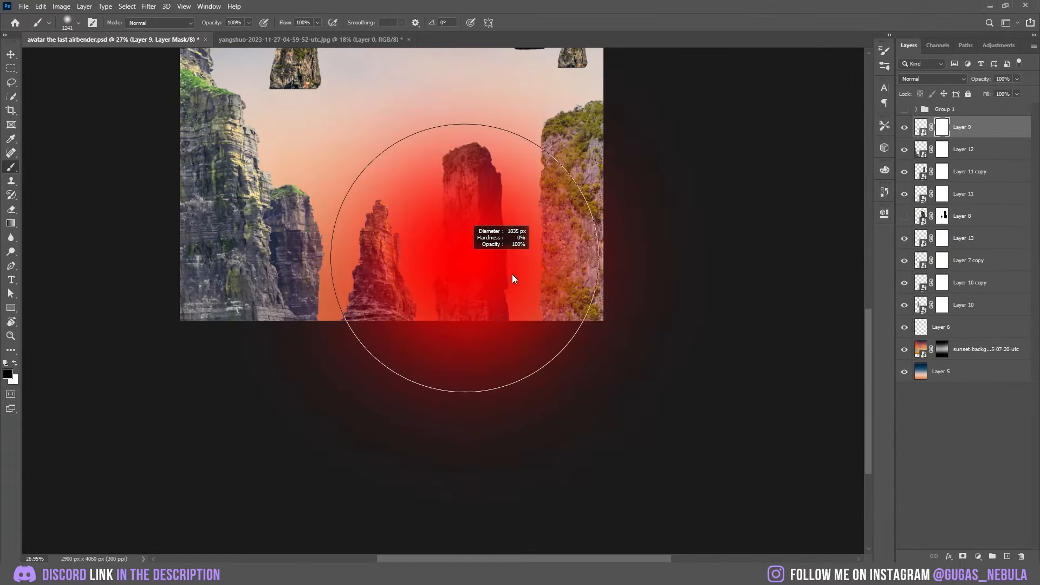
# - Fade the bases of the floating rocks into the sky by painting their layer masks with a large soft black brush
pyautogui.moveTo(541, 437)
pyautogui.mouseDown()
pyautogui.moveTo(617, 425)
pyautogui.moveTo(548, 418)
pyautogui.moveTo(557, 432)
pyautogui.mouseUp()
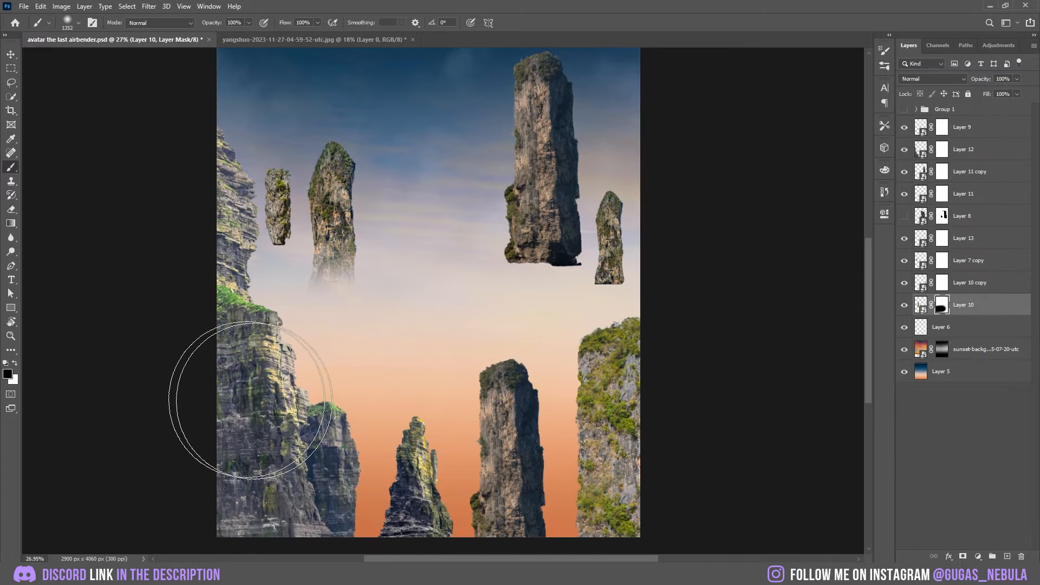
pyautogui.keyDown('alt'); pyautogui.rightClick(495, 346); pyautogui.keyUp('alt')
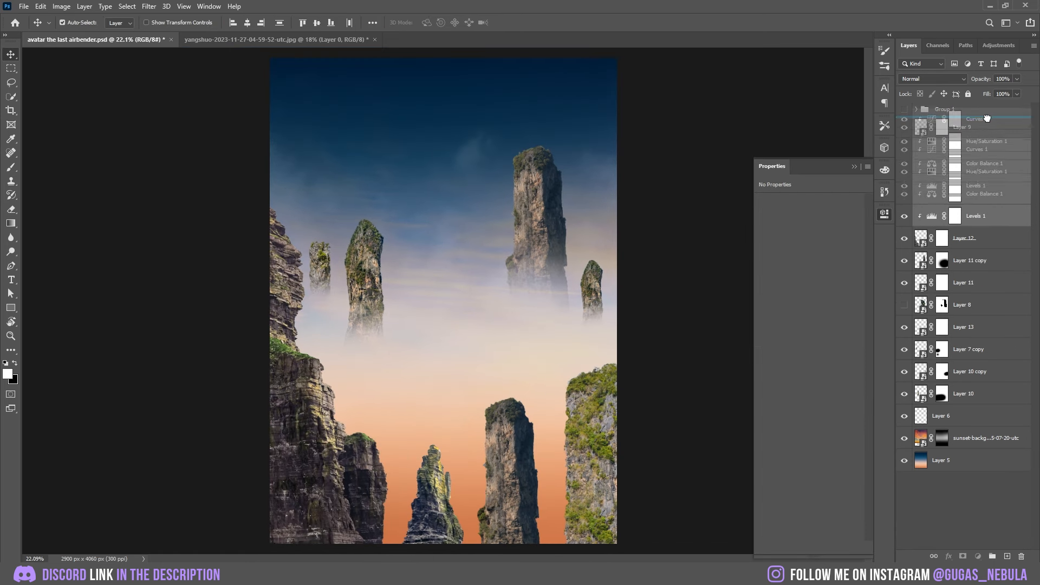
# - Place the Curves, Hue/Saturation, Color Balance and Levels adjustment layers above Layer 9
pyautogui.moveTo(987, 119); pyautogui.dragTo(986, 118)
pyautogui.click(985, 213)
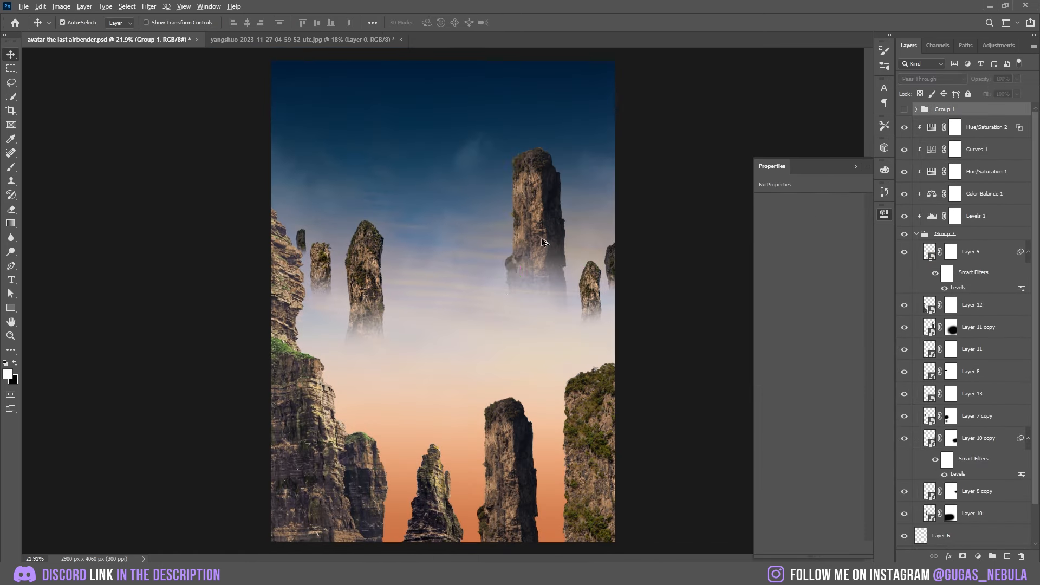
# - Fill the middle of the scene with duplicates of the Layer 11, Layer 7 and Layer 8 rocks, scaled and repositioned among the others
pyautogui.moveTo(543, 239); pyautogui.dragTo(430, 407)
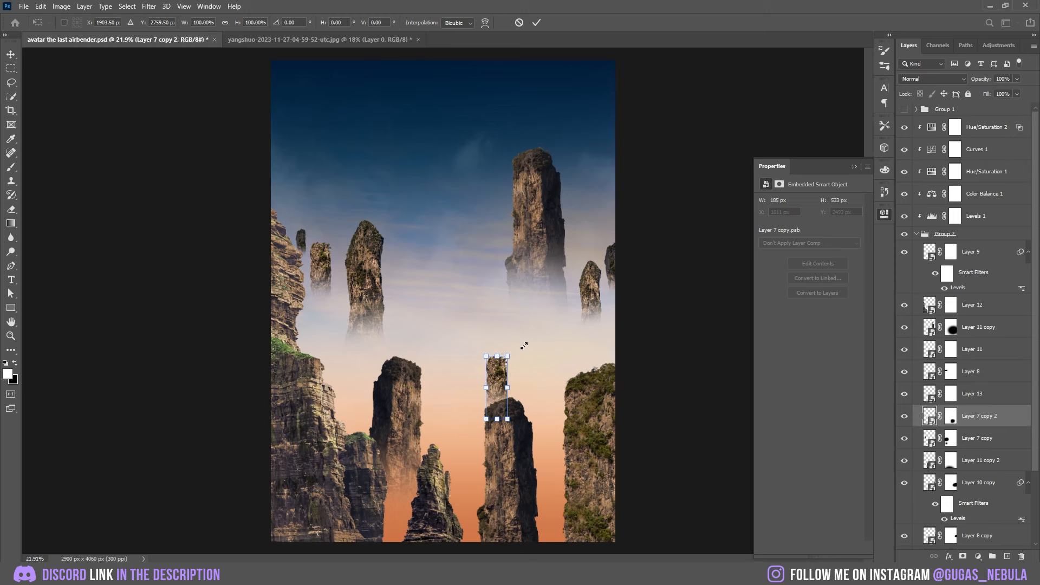
pyautogui.moveTo(520, 344); pyautogui.dragTo(569, 374)
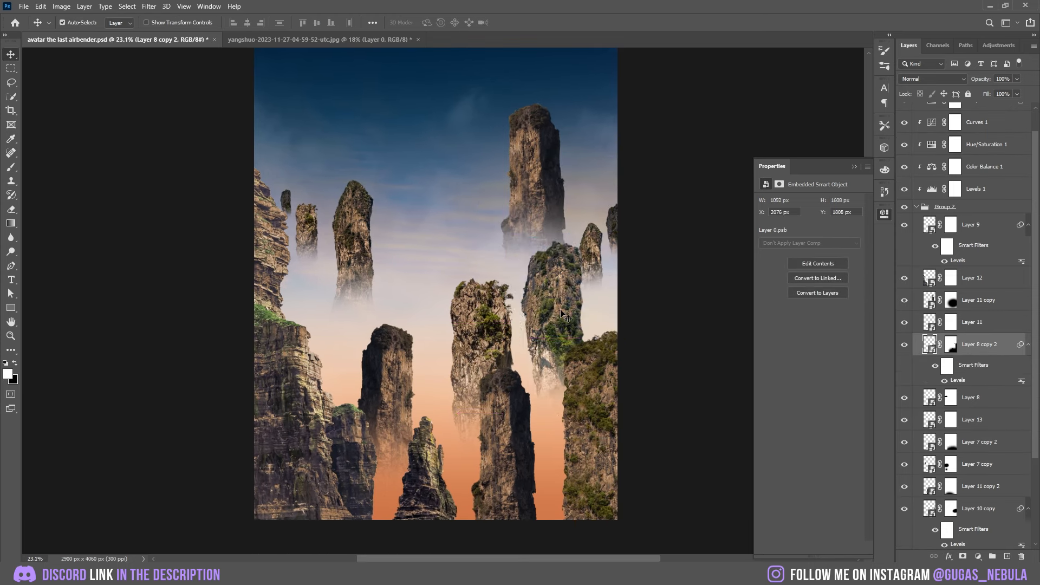
pyautogui.moveTo(565, 317); pyautogui.dragTo(344, 301)
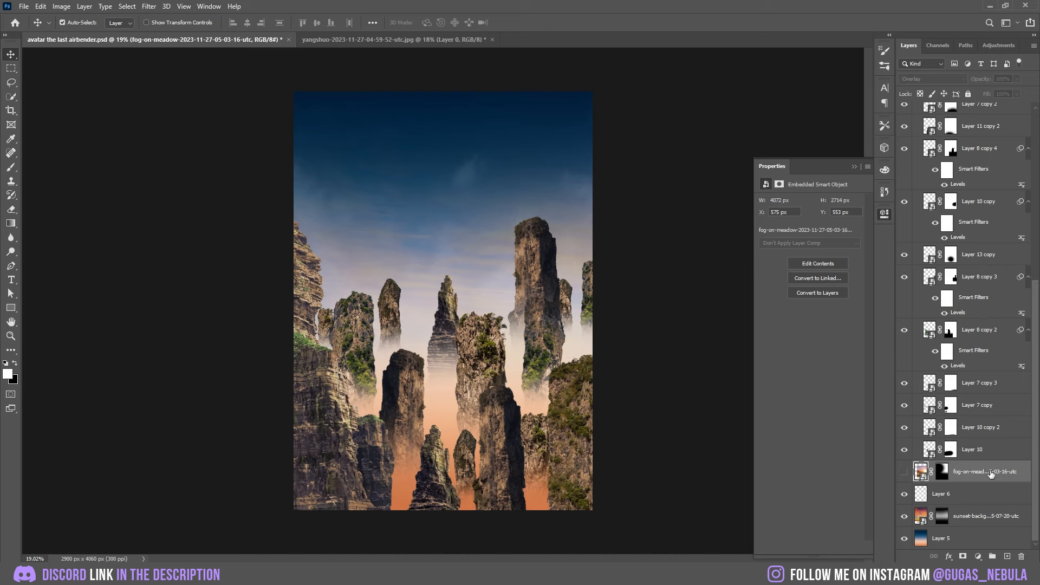
# - Enlarge the Layer 14 sunset image to about 491% and position it behind the rocks with the sun at the right
pyautogui.hotkey('ctrl', 't')
pyautogui.moveTo(528, 250); pyautogui.dragTo(826, 81)
pyautogui.press('Return')
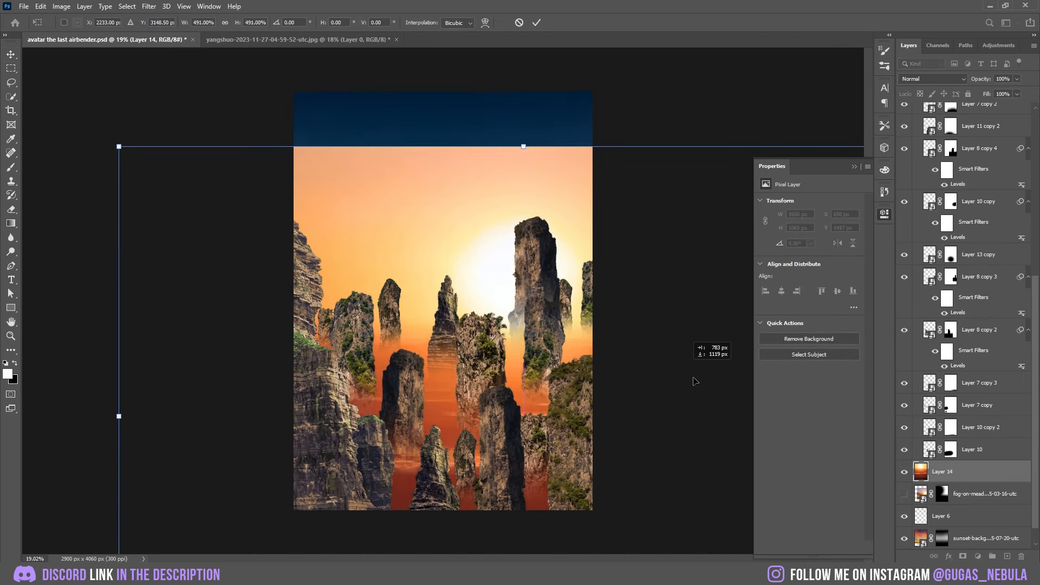
pyautogui.moveTo(692, 376); pyautogui.dragTo(729, 390)
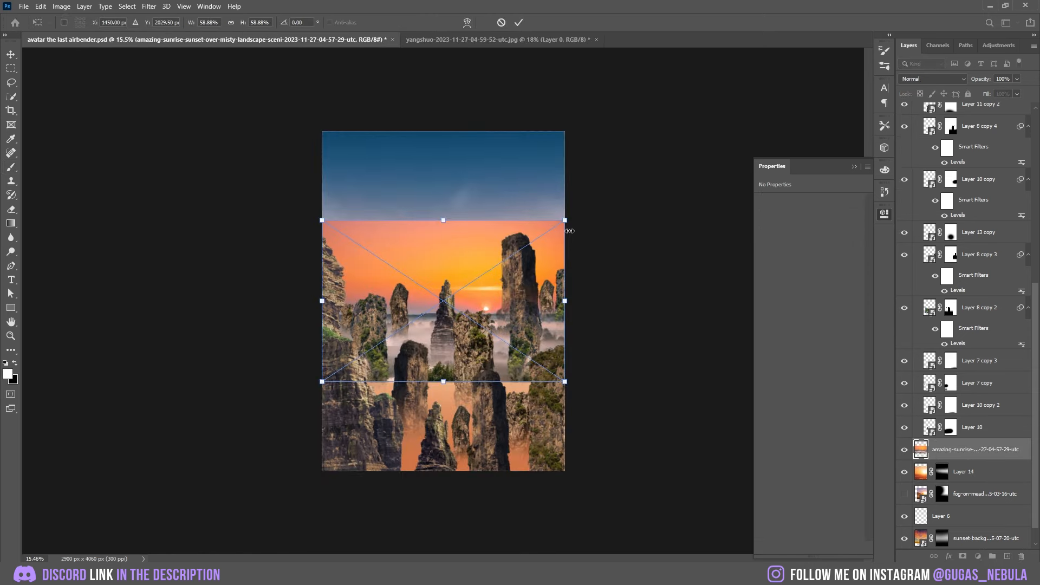
# - Enlarge the amazing-sunrise misty landscape to cover the canvas, reposition it behind the rocks and add a layer mask
pyautogui.moveTo(595, 206); pyautogui.dragTo(810, 54)
pyautogui.moveTo(621, 239); pyautogui.dragTo(569, 355)
pyautogui.click(963, 557)
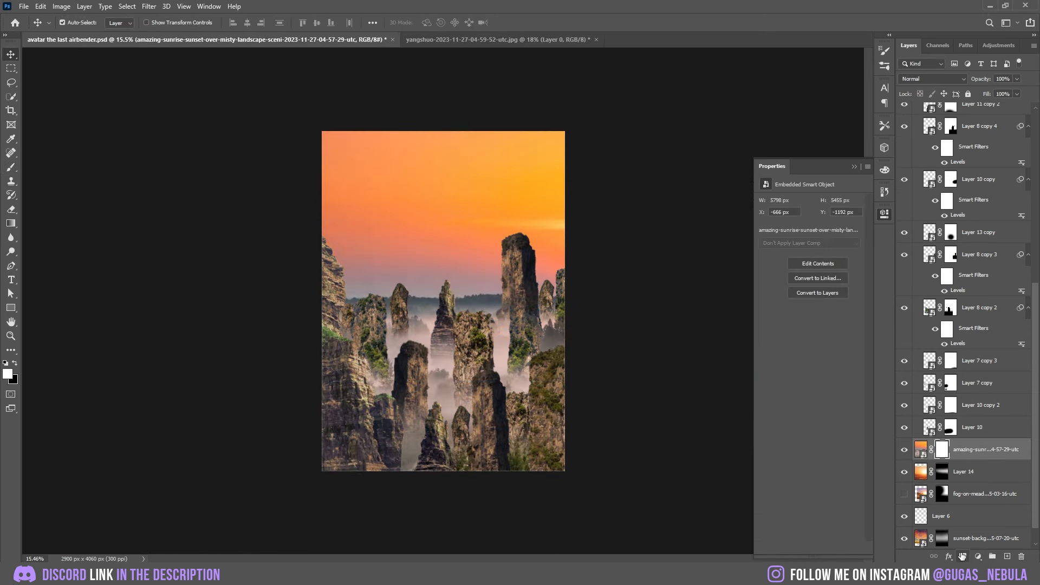
# - Paint the misty landscape's mask with a large soft brush to hide its orange sky and blend the fog between the lower rocks
pyautogui.press('b')
pyautogui.moveTo(387, 216); pyautogui.dragTo(374, 201)
pyautogui.hotkey('ctrl', 'z')
pyautogui.press(']')
pyautogui.press(']')
pyautogui.press(']')
pyautogui.moveTo(473, 179)
pyautogui.mouseDown()
pyautogui.moveTo(272, 166)
pyautogui.moveTo(578, 179)
pyautogui.moveTo(157, 182)
pyautogui.moveTo(731, 170)
pyautogui.moveTo(194, 196)
pyautogui.mouseUp()
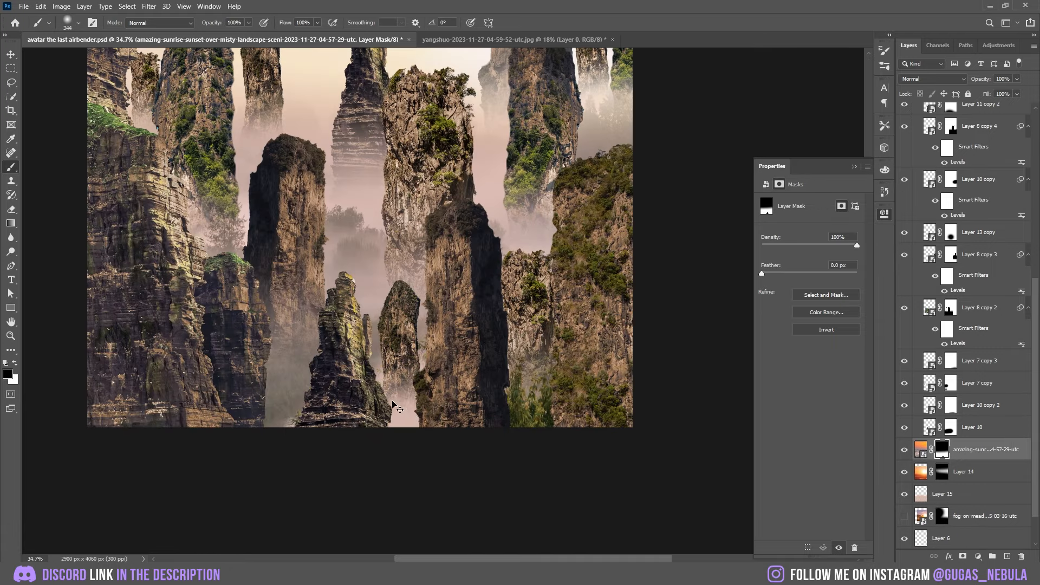
pyautogui.hotkey('ctrl', 'z')
pyautogui.moveTo(409, 411); pyautogui.dragTo(455, 412)
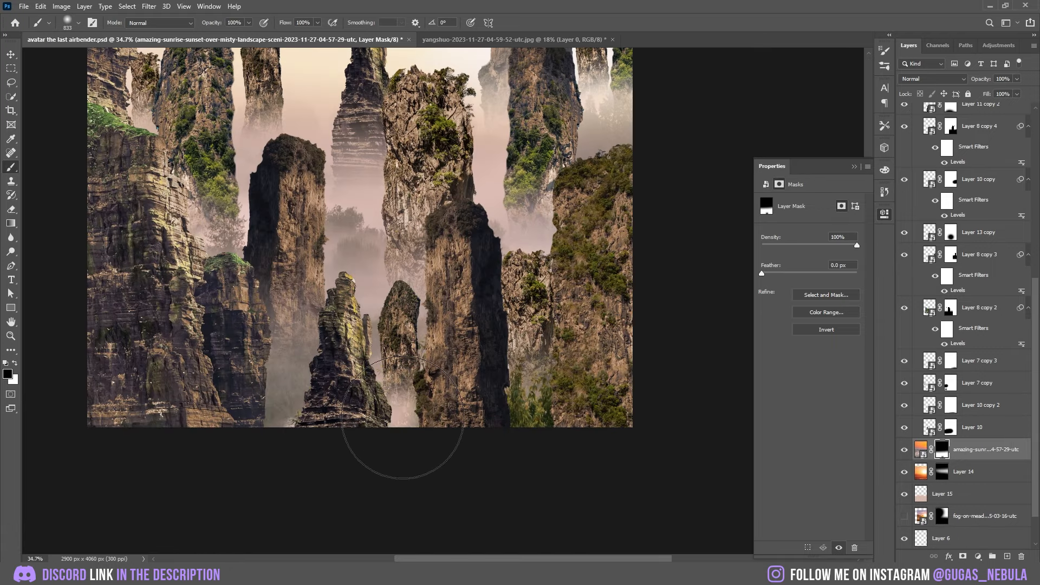
# - Finish the misty landscape's mask along the canvas bottom, and mask Exposure 1 copy's darkening off the sunlit edge of the left cliff
pyautogui.moveTo(574, 435); pyautogui.dragTo(551, 411)
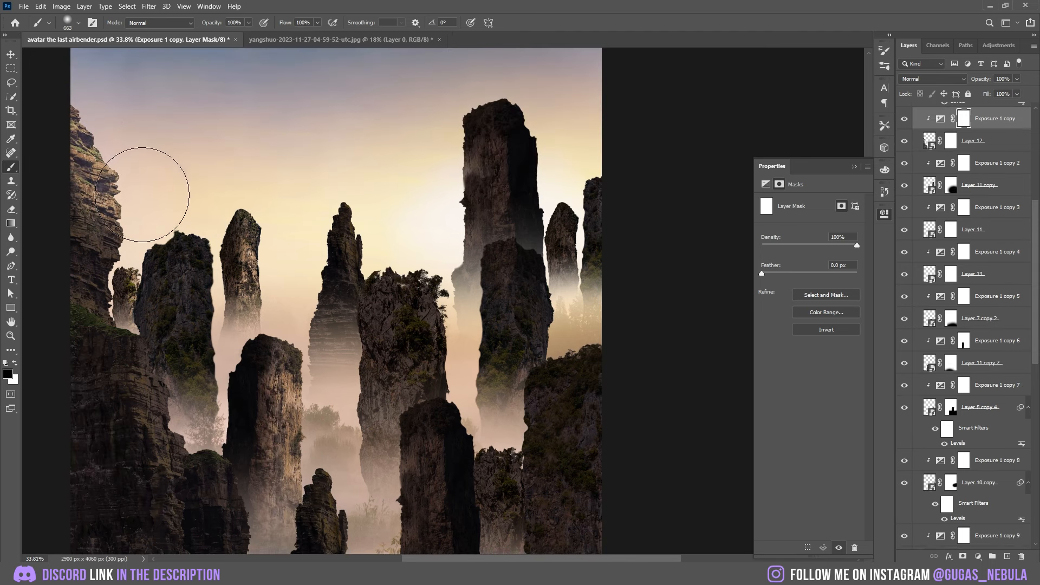
pyautogui.moveTo(149, 279)
pyautogui.mouseDown()
pyautogui.moveTo(141, 310)
pyautogui.moveTo(195, 406)
pyautogui.mouseUp()
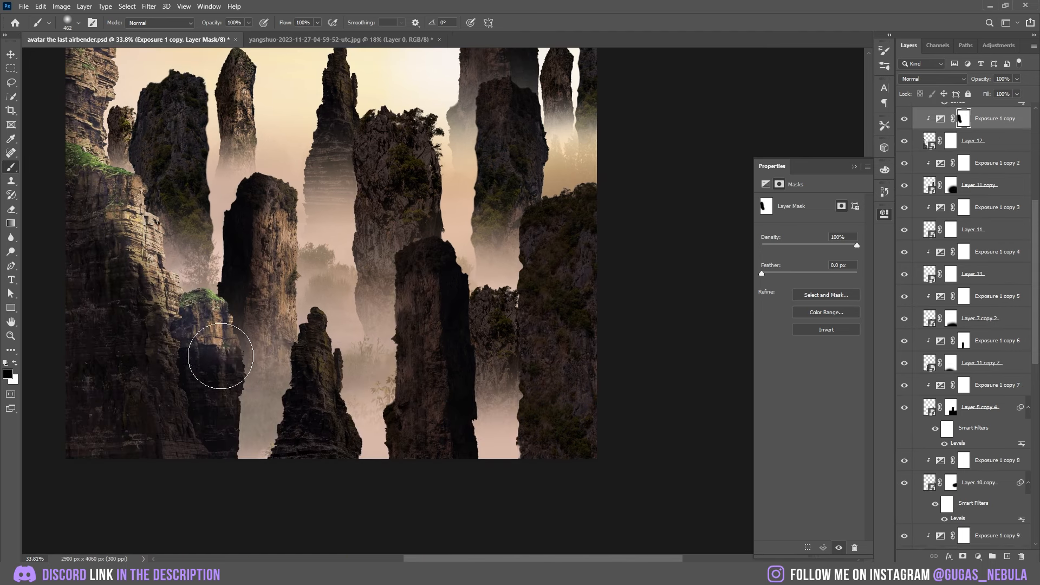
pyautogui.moveTo(214, 359); pyautogui.dragTo(231, 474)
pyautogui.scroll(-2, 168, 192)
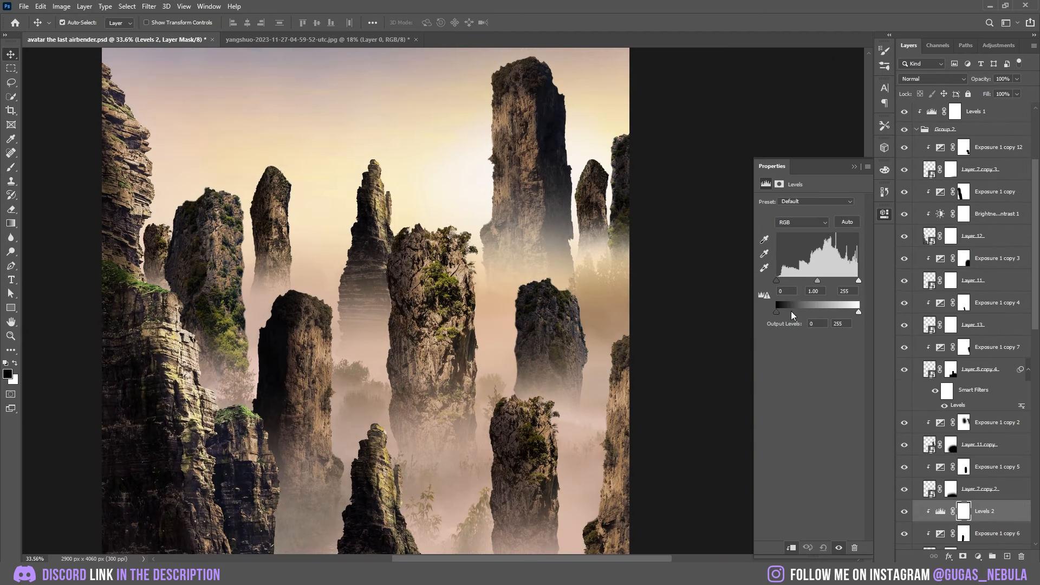
# - Adjust the output levels of Levels 2, Levels 3 and Levels 4, raising the blacks to fade the distant rocks into the haze
pyautogui.moveTo(791, 311)
pyautogui.mouseDown()
pyautogui.moveTo(811, 314)
pyautogui.moveTo(788, 313)
pyautogui.mouseUp()
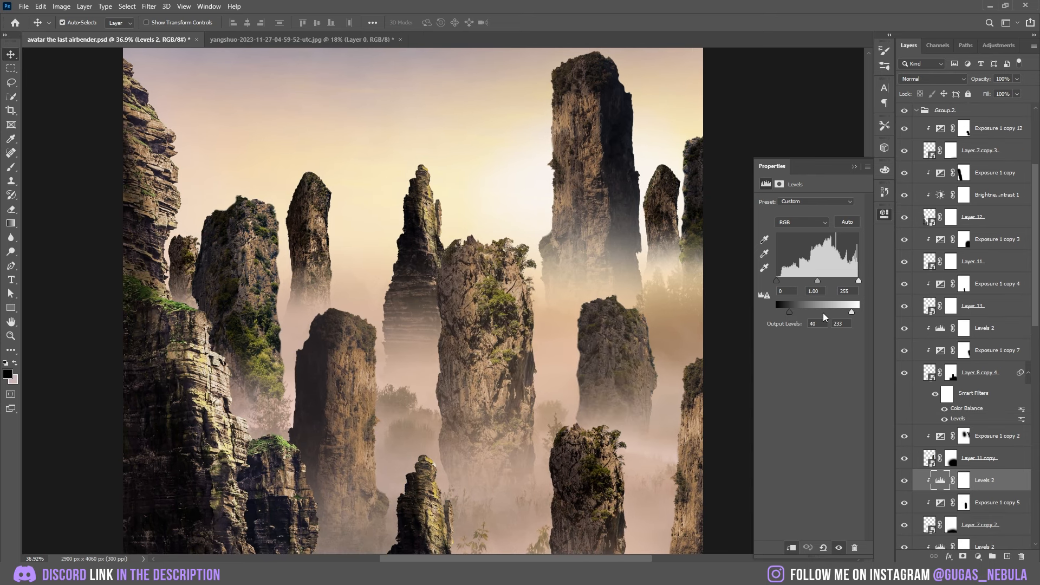
pyautogui.moveTo(791, 317); pyautogui.dragTo(799, 316)
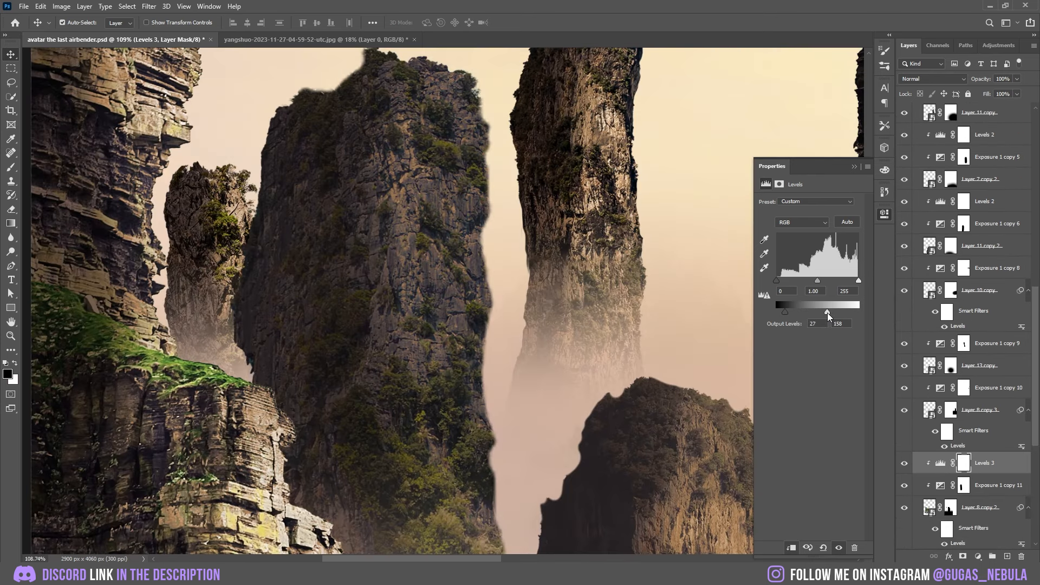
pyautogui.moveTo(830, 313); pyautogui.dragTo(855, 312)
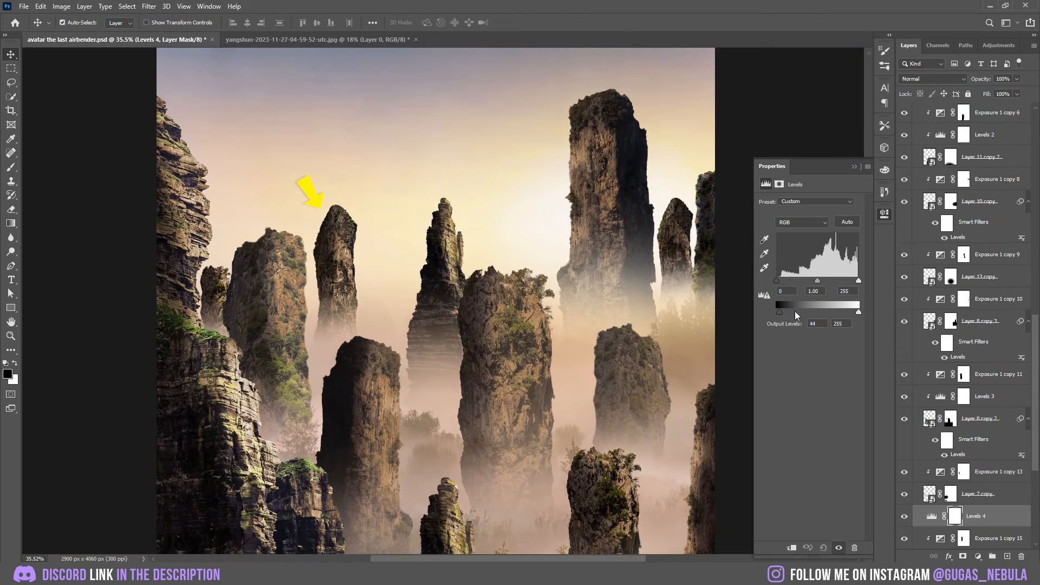
pyautogui.moveTo(795, 312); pyautogui.dragTo(831, 317)
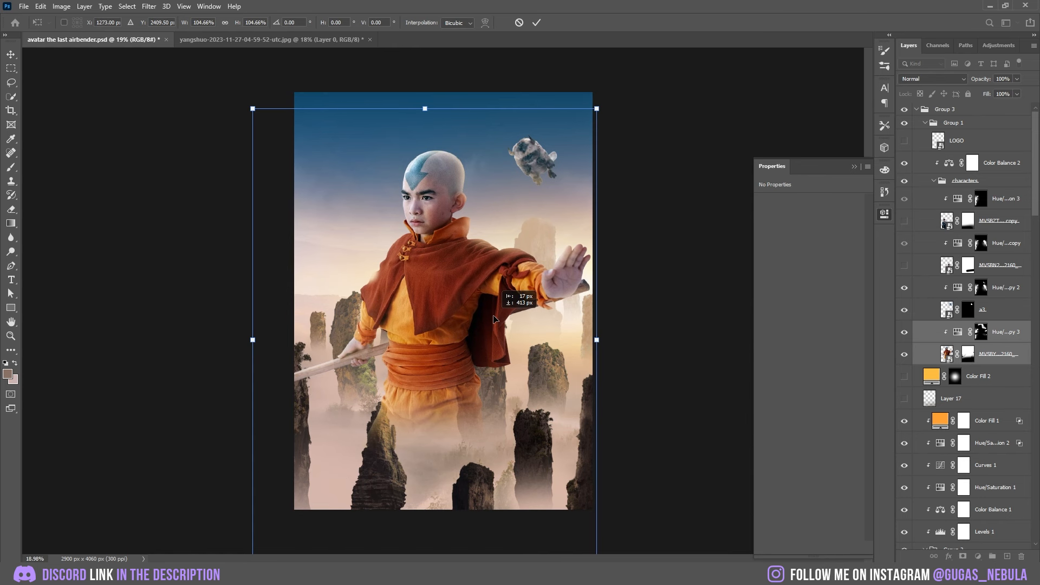
# - Scale the Aang character and its Hue/Saturation layer to 104.66% and position them in the centre of the poster
pyautogui.moveTo(494, 319); pyautogui.dragTo(497, 307)
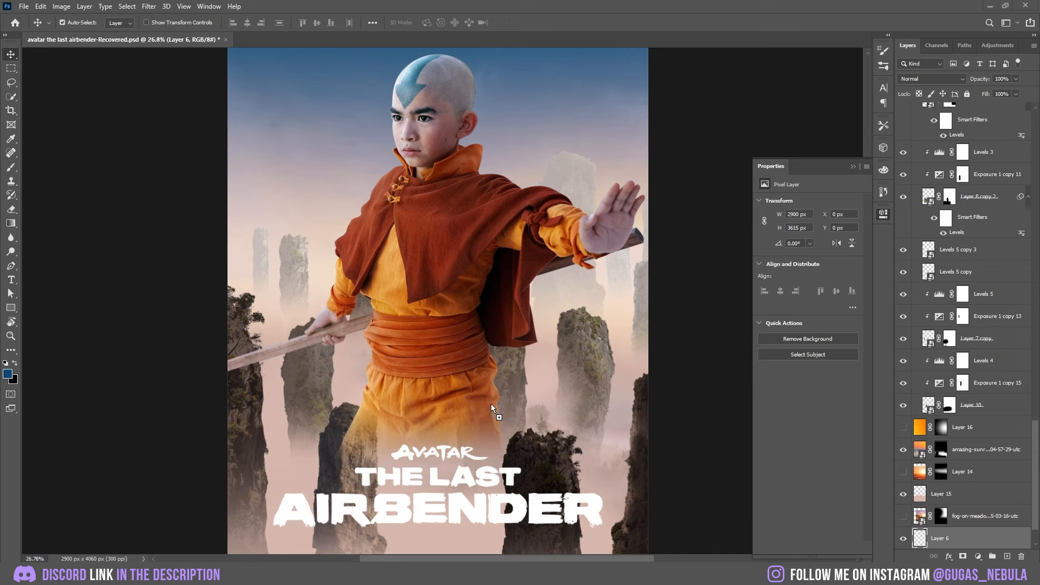
# - Place the guilin-beauty image above Layer 6, enlarge it with its sun at the right, and blend it into the sky with a soft-brushed mask
pyautogui.moveTo(504, 269); pyautogui.dragTo(487, 143)
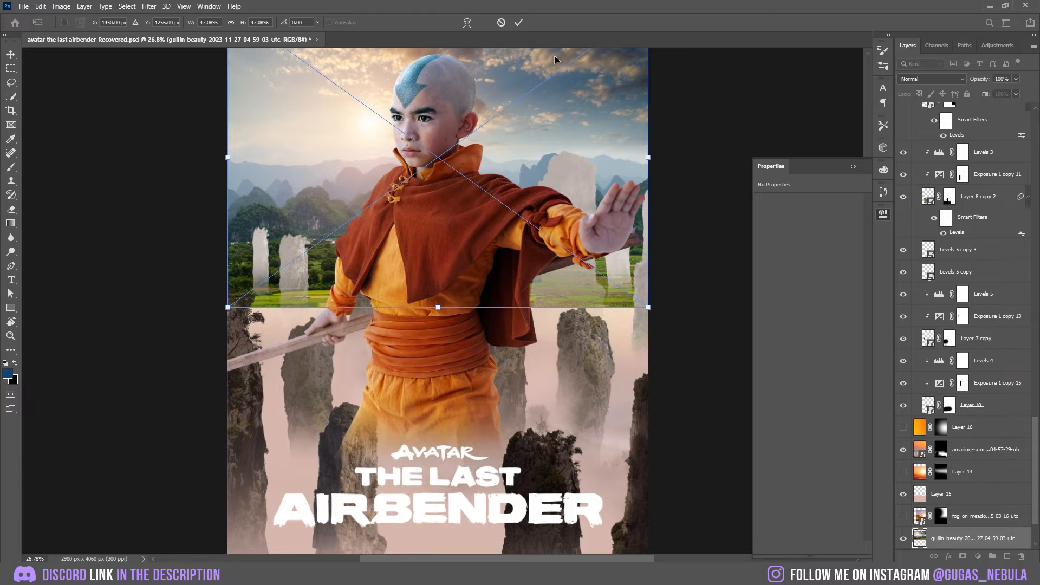
pyautogui.moveTo(648, 308); pyautogui.dragTo(798, 400)
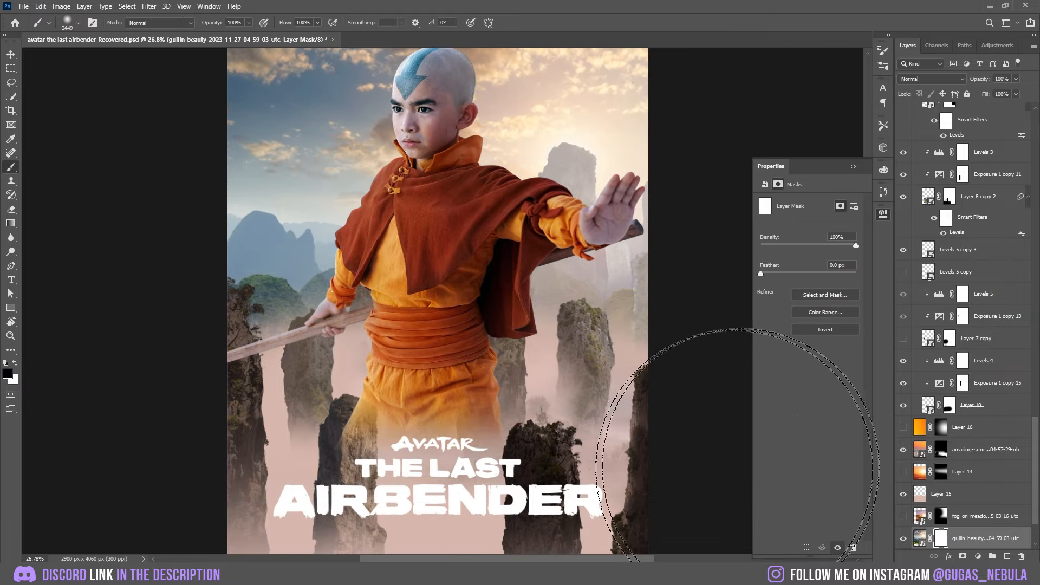
pyautogui.rightClick(531, 439)
pyautogui.moveTo(195, 416)
pyautogui.mouseDown()
pyautogui.moveTo(138, 405)
pyautogui.moveTo(266, 427)
pyautogui.moveTo(112, 416)
pyautogui.mouseUp()
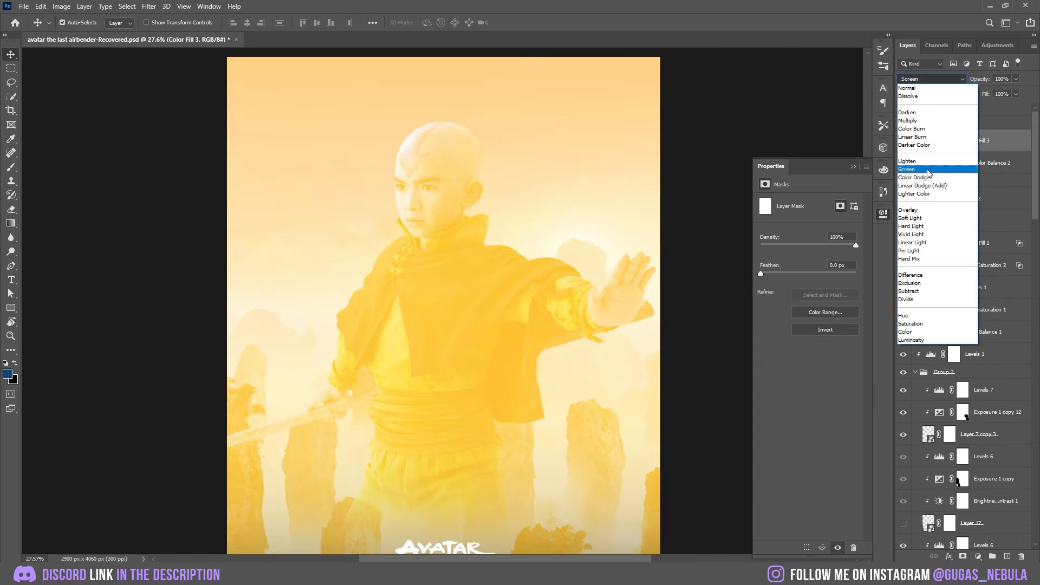
# - Set Color Fill 3 to Screen blending and change its colour to a deeper orange
pyautogui.click(928, 173)
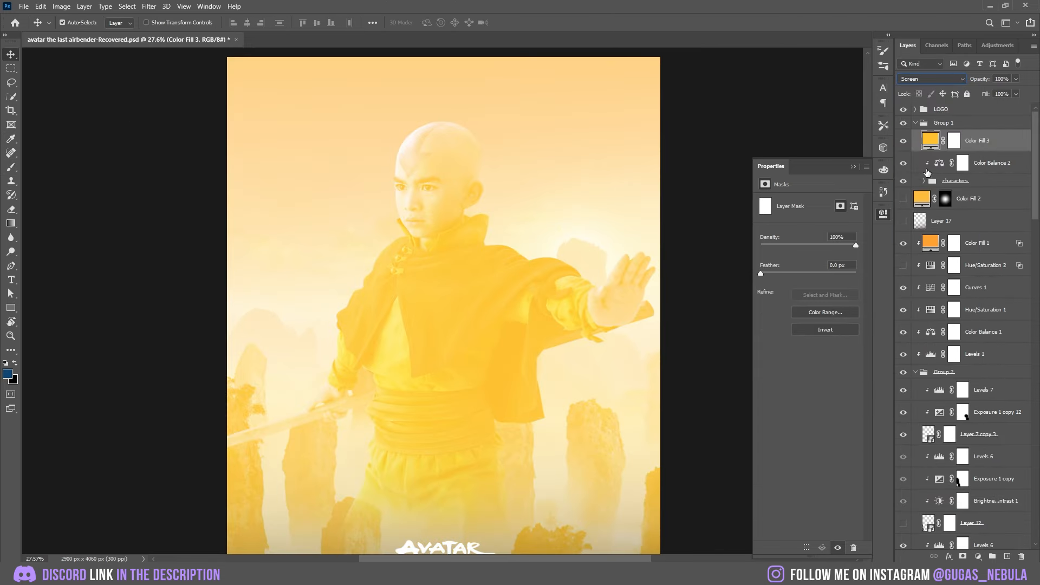
pyautogui.doubleClick(933, 141)
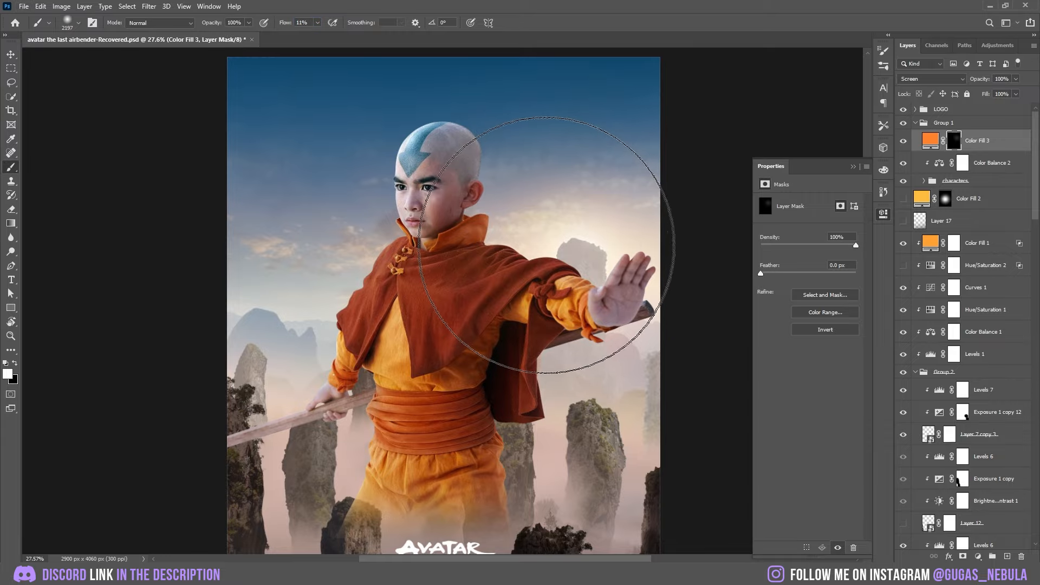
# - Paint Color Fill 3's mask in white at 11% flow with a large soft brush to add a glow around the sun and shoulder
pyautogui.moveTo(547, 245); pyautogui.dragTo(529, 232)
pyautogui.hotkey('ctrl', 'z')
pyautogui.moveTo(531, 275); pyautogui.dragTo(511, 252)
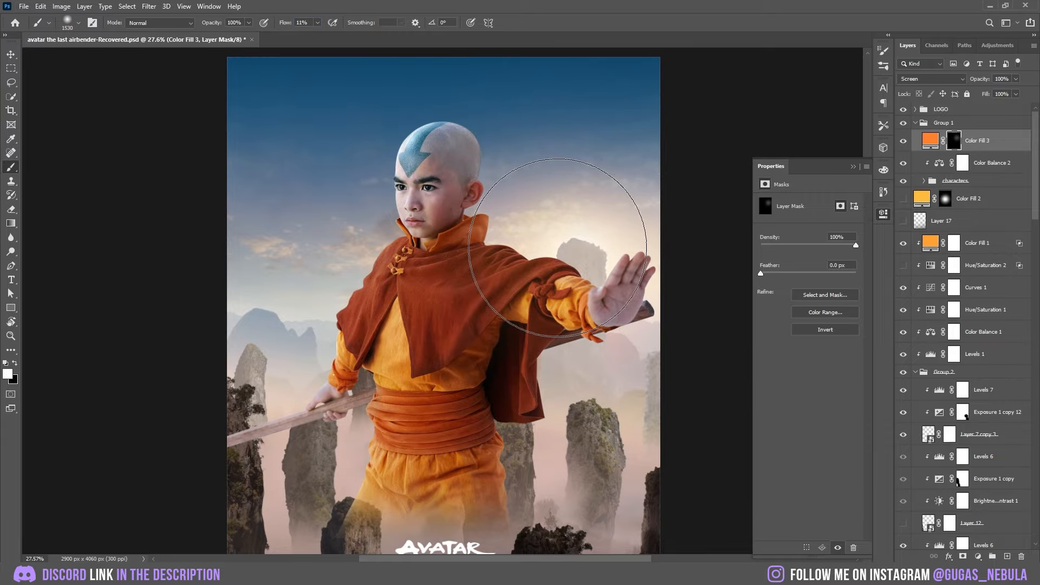
pyautogui.keyDown('alt'); pyautogui.rightClick(558, 248); pyautogui.keyUp('alt')
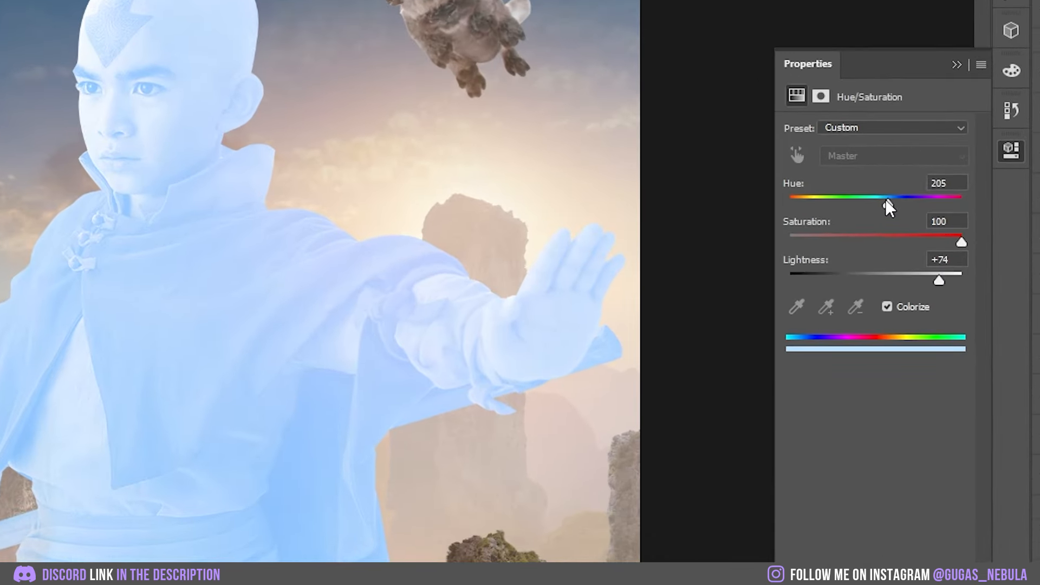
# - Shift the colorized Hue/Saturation 3 to a warm orange hue and paint its mask at 11% flow along the ear and collar edges
pyautogui.moveTo(886, 200); pyautogui.dragTo(802, 200)
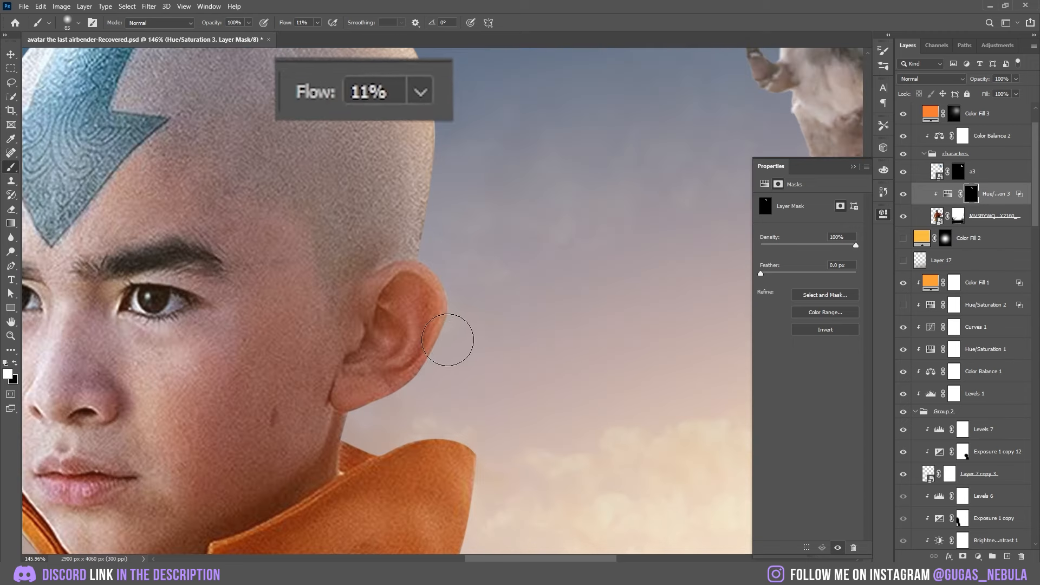
pyautogui.moveTo(429, 260); pyautogui.dragTo(449, 316)
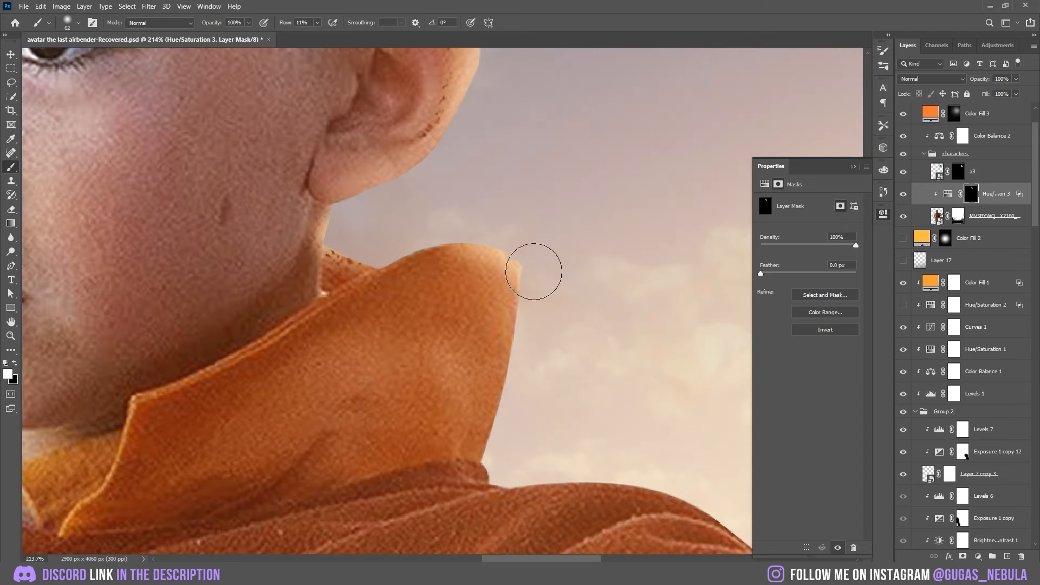
pyautogui.moveTo(521, 310)
pyautogui.mouseDown()
pyautogui.moveTo(479, 427)
pyautogui.moveTo(487, 264)
pyautogui.mouseUp()
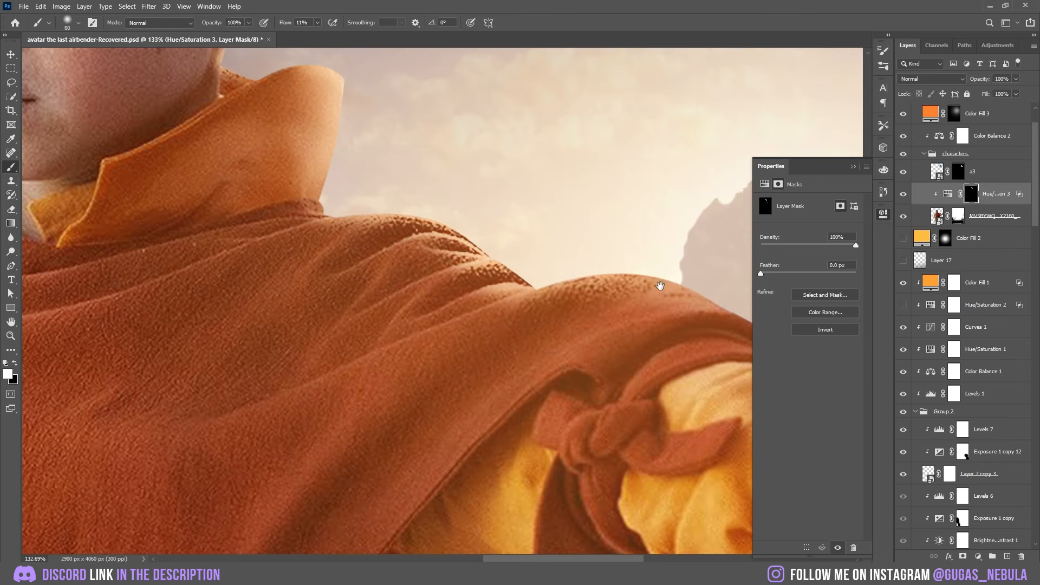
# - Paint Hue/Saturation 3's mask along the outer edges of the sleeve and raised hand to add warm rim light
pyautogui.moveTo(660, 286); pyautogui.dragTo(343, 187)
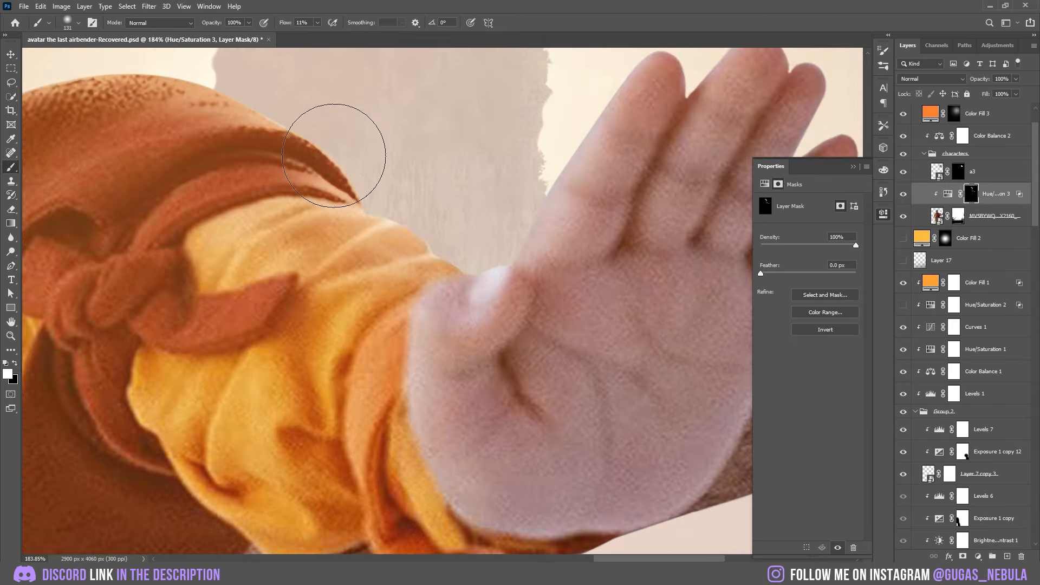
pyautogui.moveTo(373, 258); pyautogui.dragTo(289, 285)
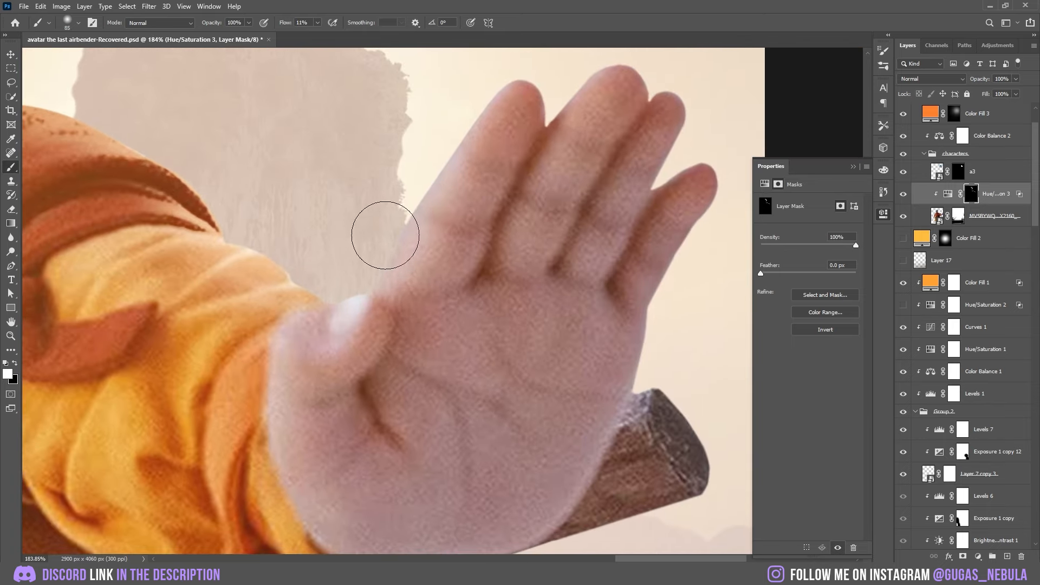
pyautogui.moveTo(516, 85)
pyautogui.mouseDown()
pyautogui.moveTo(463, 131)
pyautogui.moveTo(374, 274)
pyautogui.mouseUp()
pyautogui.moveTo(459, 225); pyautogui.dragTo(313, 324)
pyautogui.scroll(4, 443, 177)
pyautogui.moveTo(392, 231)
pyautogui.mouseDown()
pyautogui.moveTo(480, 142)
pyautogui.moveTo(392, 230)
pyautogui.mouseUp()
pyautogui.moveTo(392, 231)
pyautogui.mouseDown()
pyautogui.moveTo(479, 141)
pyautogui.moveTo(405, 217)
pyautogui.mouseUp()
# - Paint warm rim light in white on Hue/Saturation 3's mask along the underside of the staff's end
pyautogui.press('x')
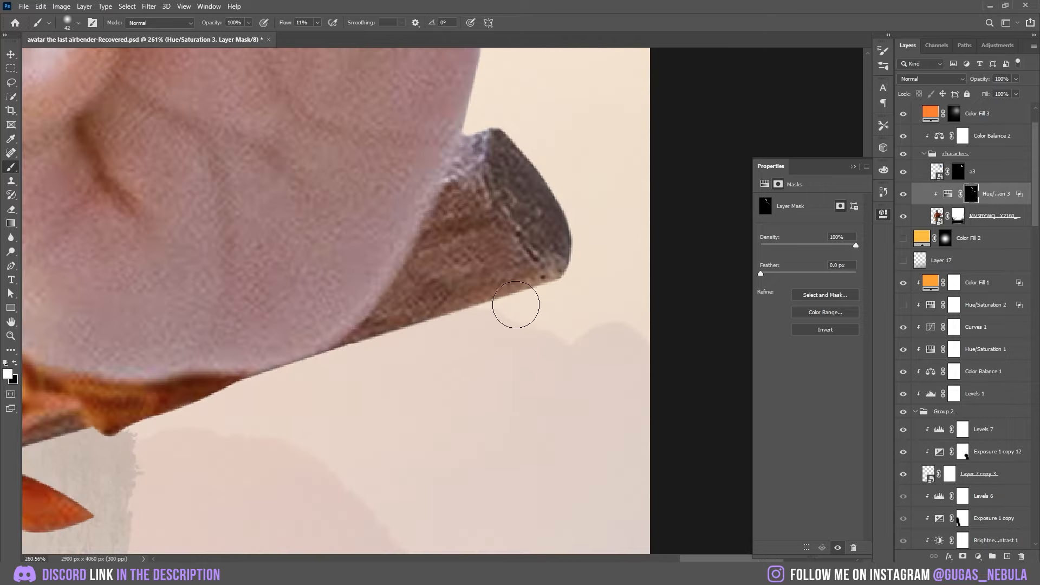
pyautogui.moveTo(515, 302)
pyautogui.mouseDown()
pyautogui.moveTo(356, 351)
pyautogui.moveTo(396, 337)
pyautogui.mouseUp()
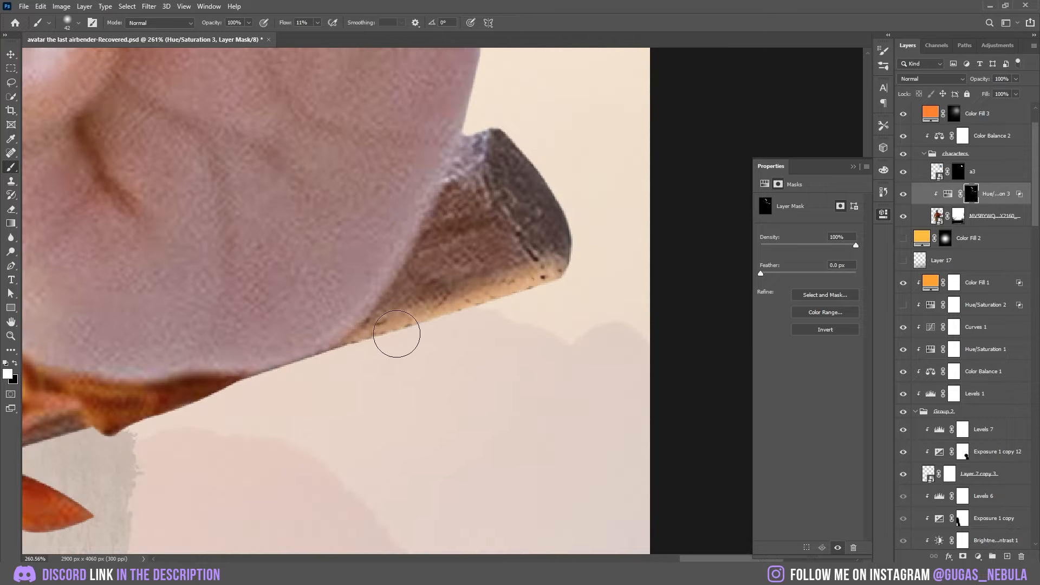